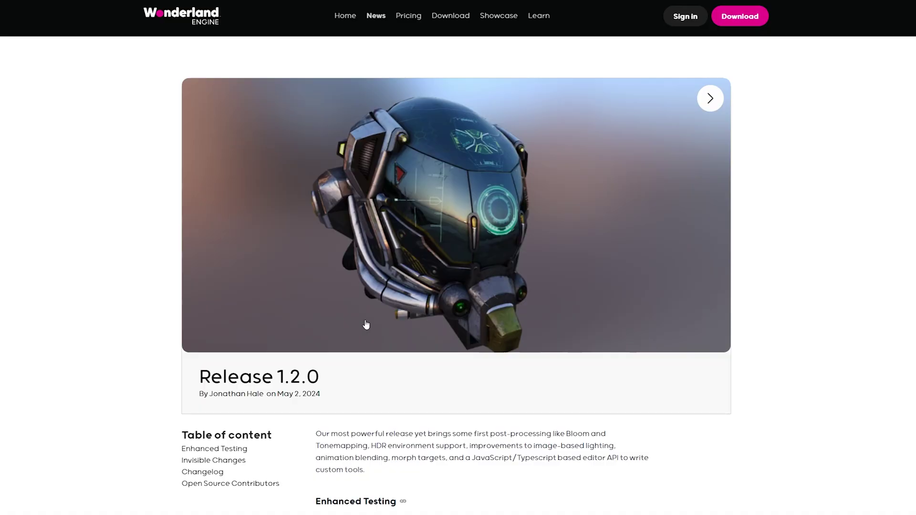
- Scroll through the Release 1.2.0 notes, then search Sketchfab for 'Tree' models
scroll(451, 292, down, 10)
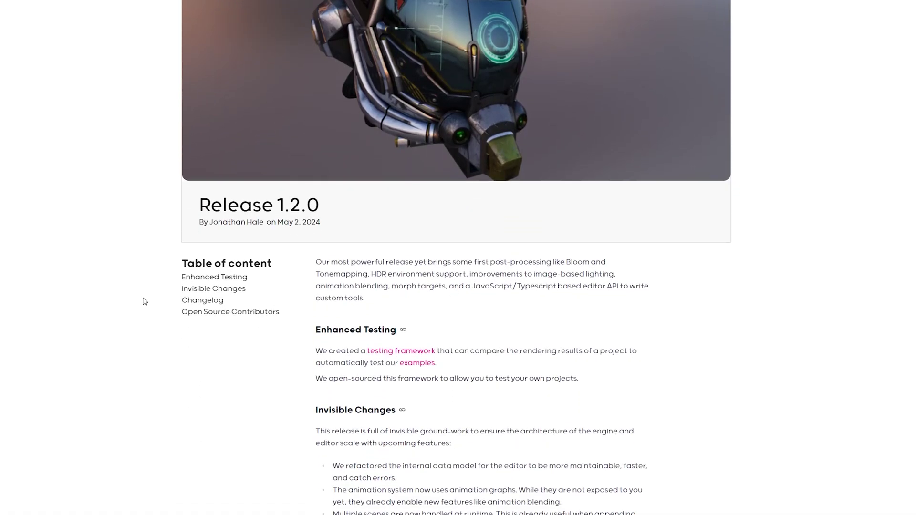
scroll(144, 301, down, 10)
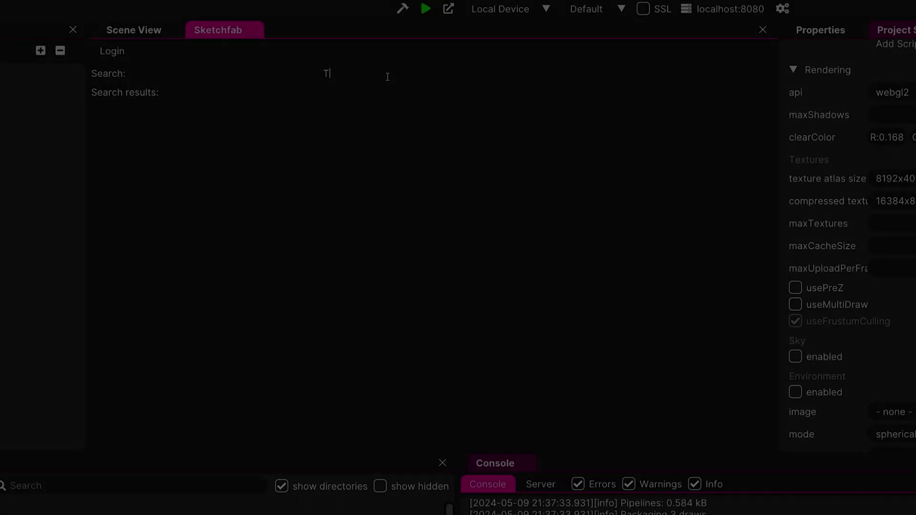
text(ee)
key(Return)
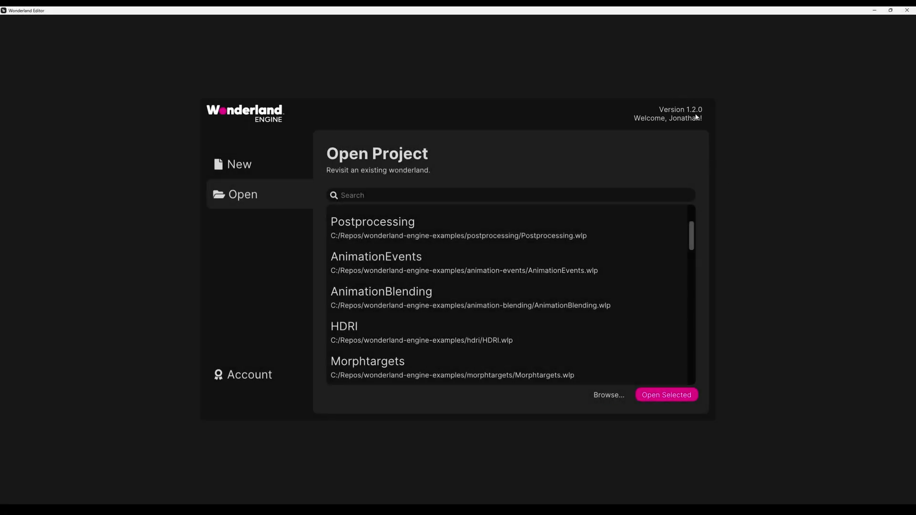
- Open the Postprocessing example from the Open Project list
double_click(498, 237)
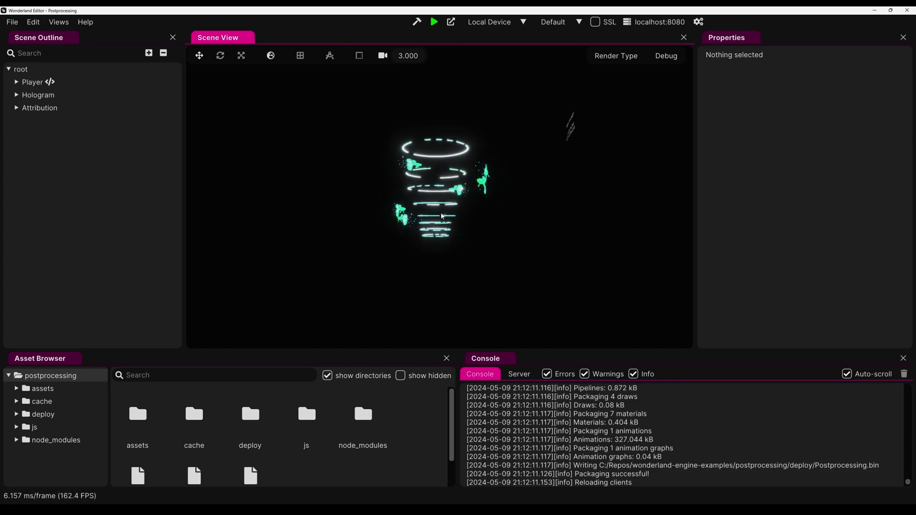
- Open Project Settings, expand Rendering and scroll down to the Bloom settings
click(59, 22)
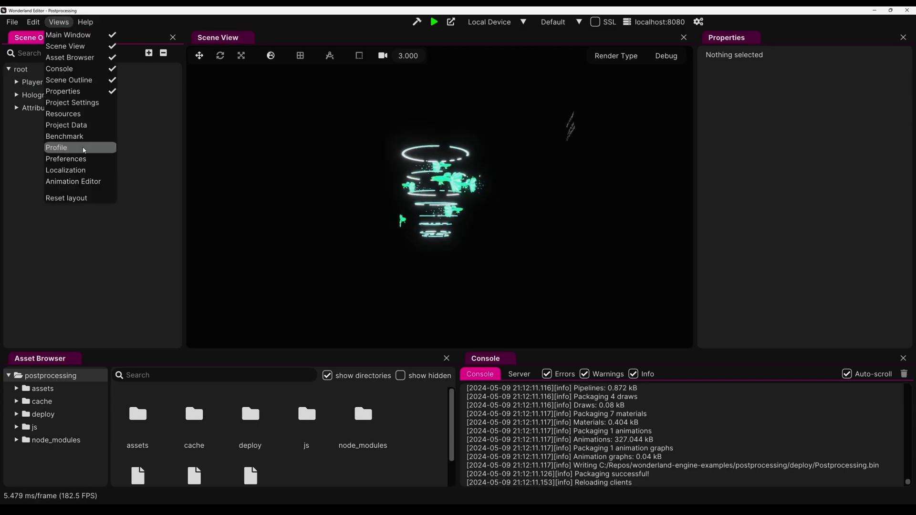
click(91, 104)
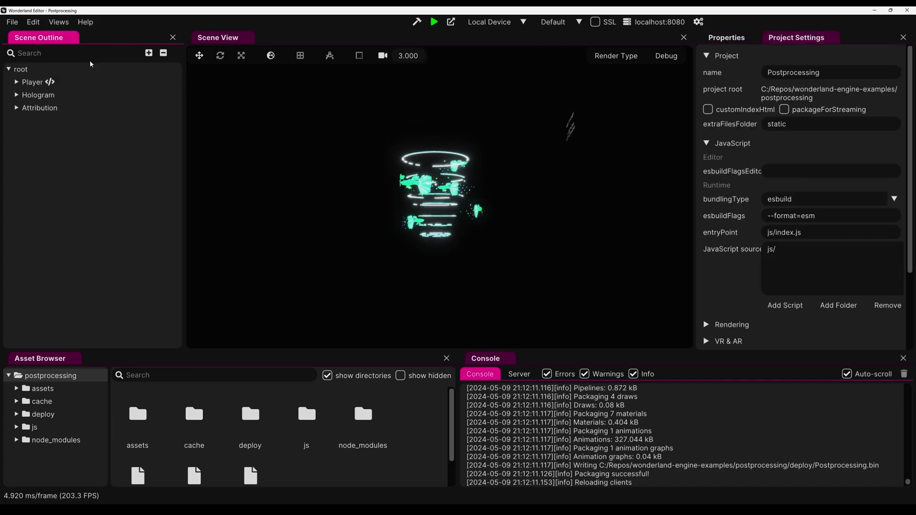
click(65, 23)
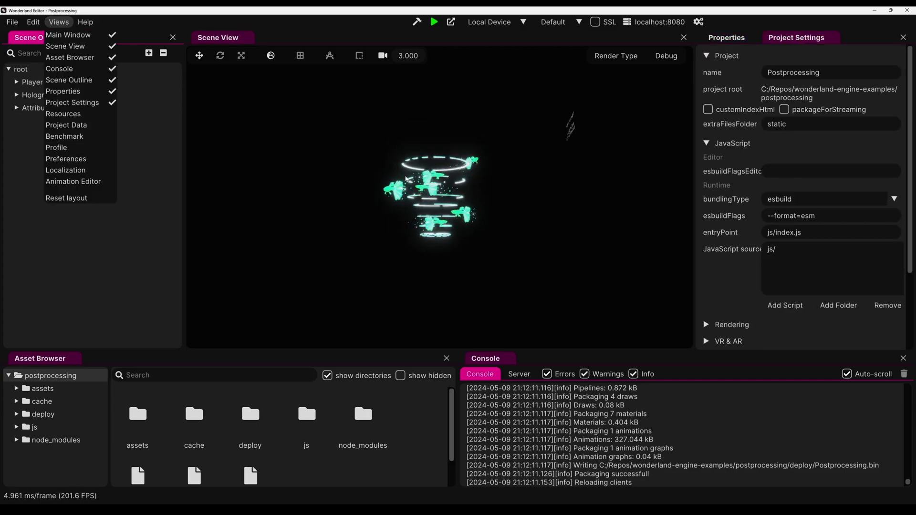
click(738, 240)
click(732, 324)
scroll(760, 214, down, 7)
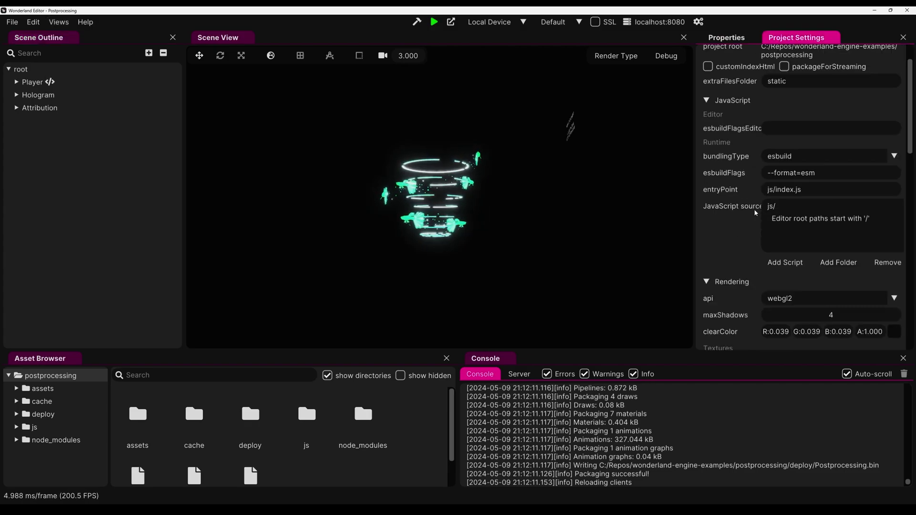
scroll(761, 214, down, 3)
scroll(759, 213, down, 2)
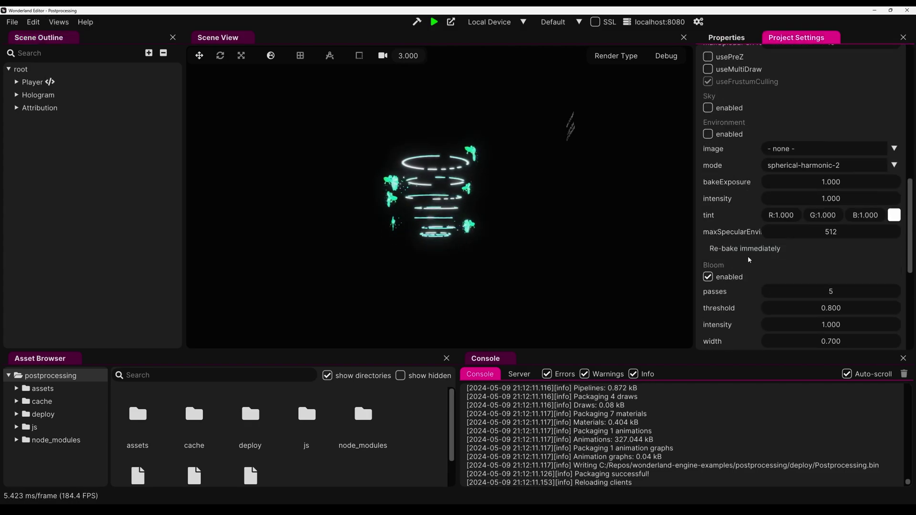
scroll(714, 271, down, 3)
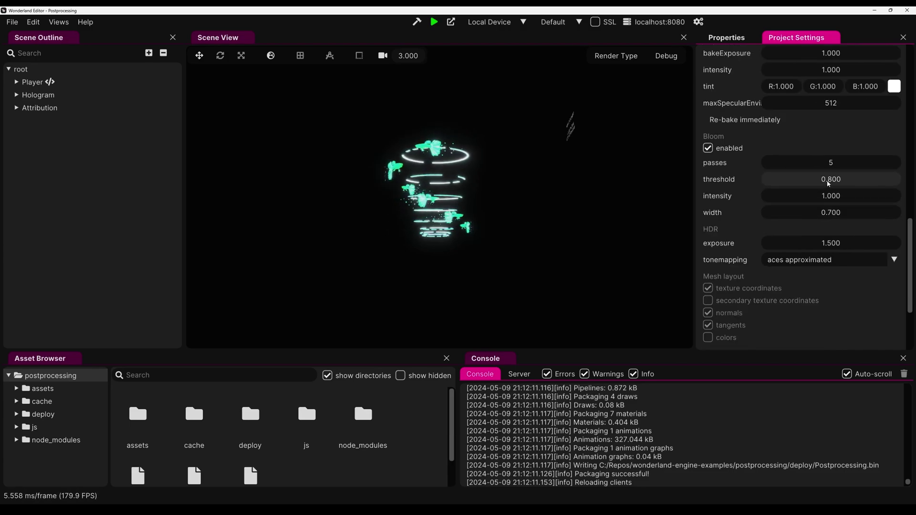
- Set the Bloom threshold to 0.100
drag(828, 184, 830, 184)
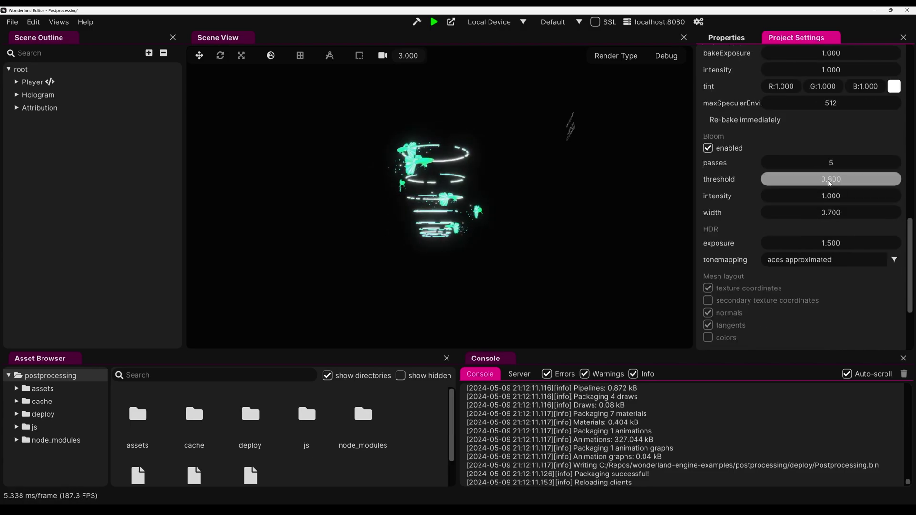
click(485, 186)
scroll(485, 192, up, 5)
double_click(834, 183)
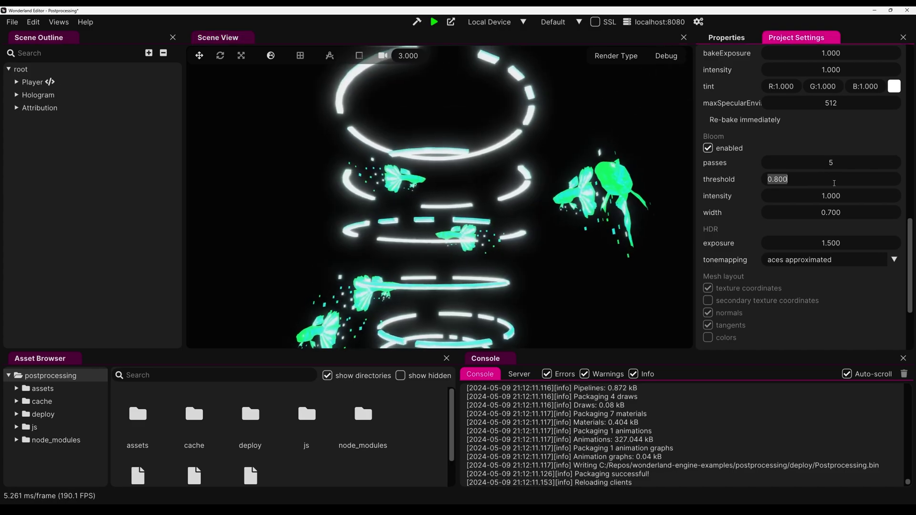
text(1)
key(Return)
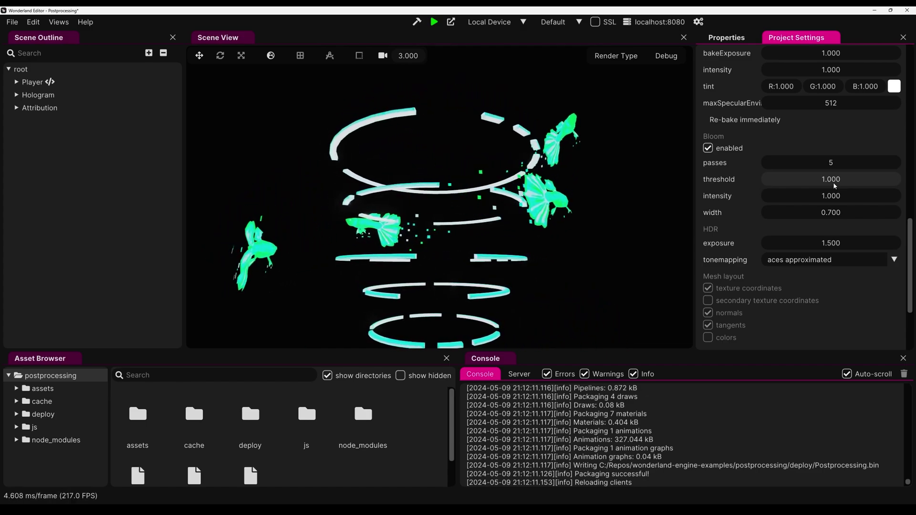
click(841, 183)
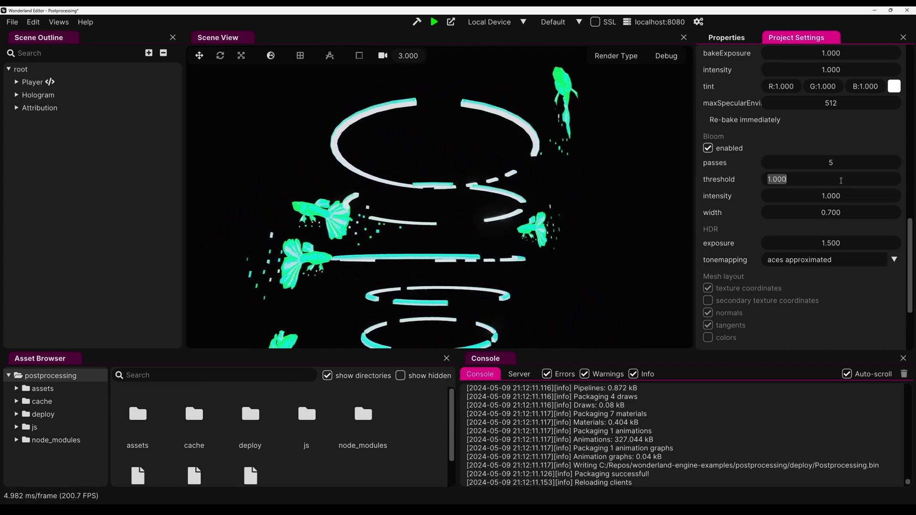
key(BackSpace)
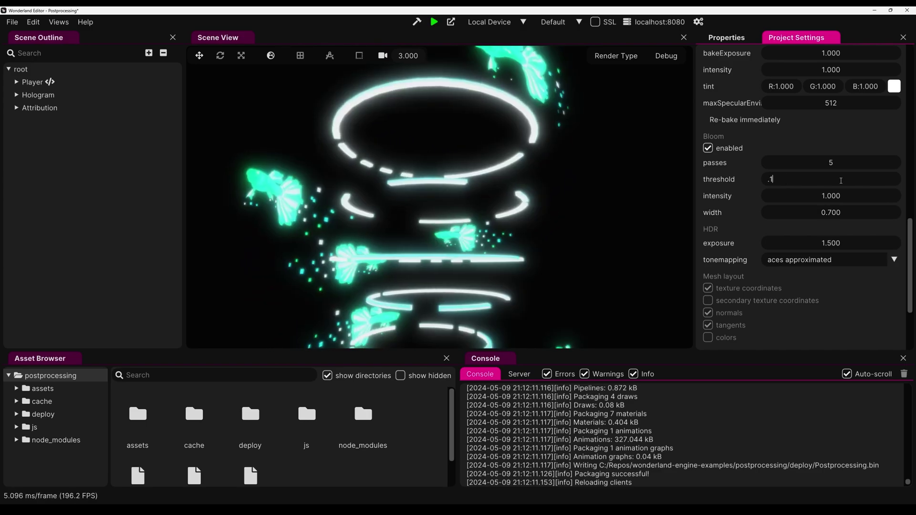
text(0.1)
key(Return)
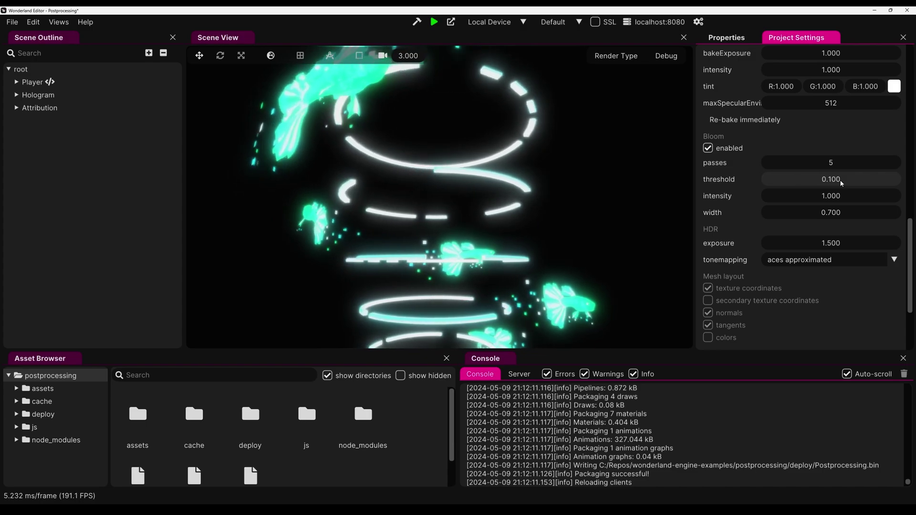
- Set the Bloom intensity to 2.000
double_click(838, 196)
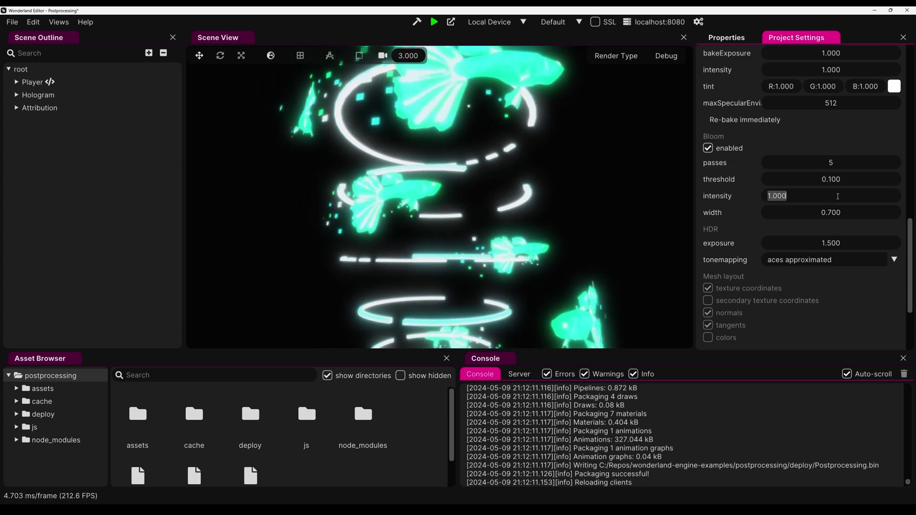
text(0.1)
key(Return)
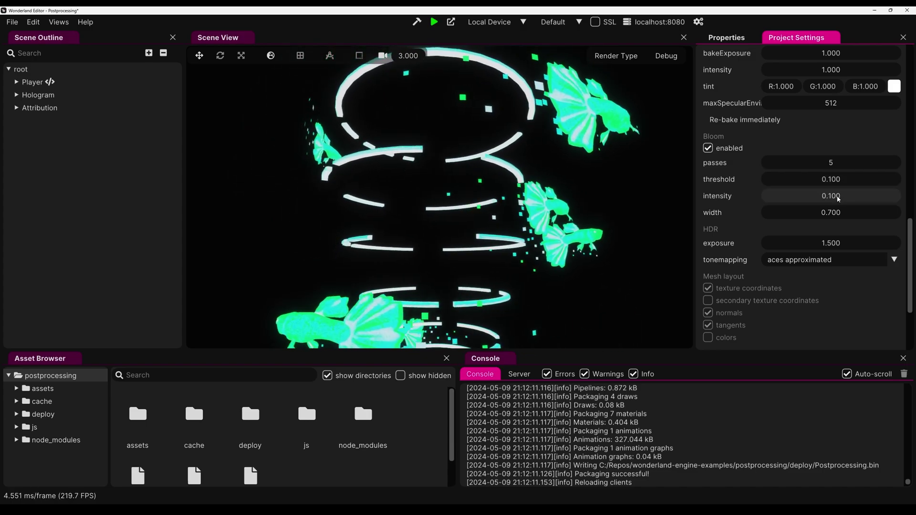
double_click(838, 196)
text(2)
key(Return)
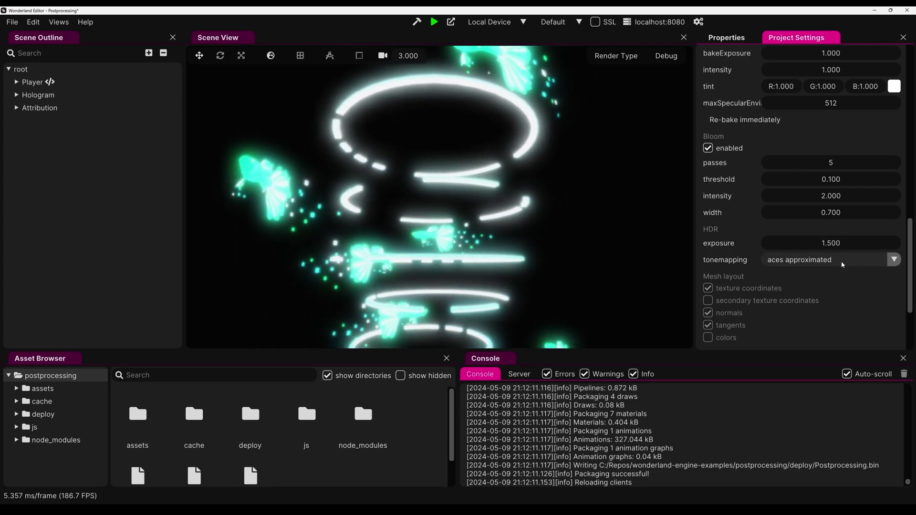
- Try aces tonemapping, return to aces approximated, and set HDR exposure to 1.2
click(842, 265)
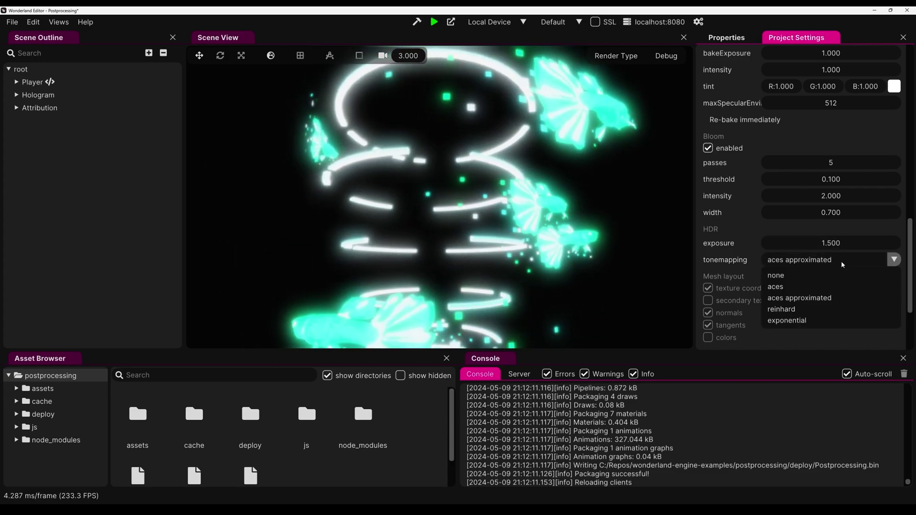
click(792, 286)
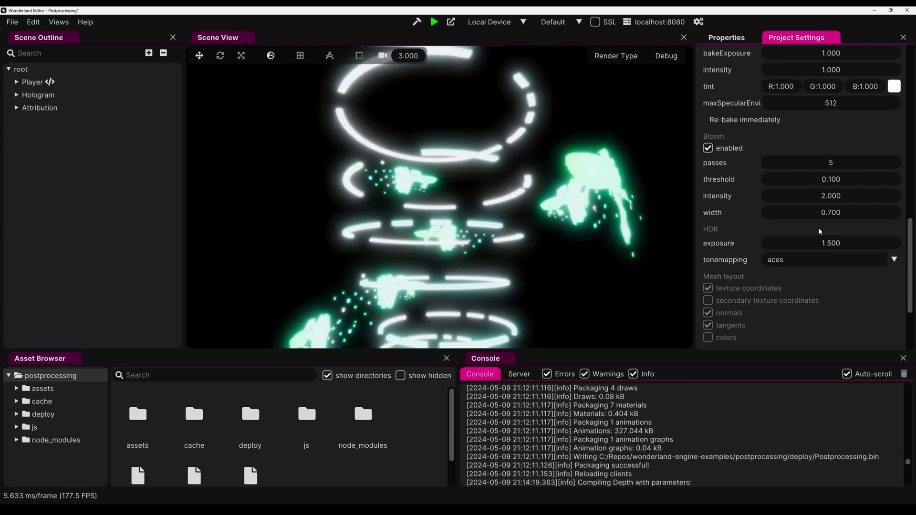
click(830, 260)
click(828, 299)
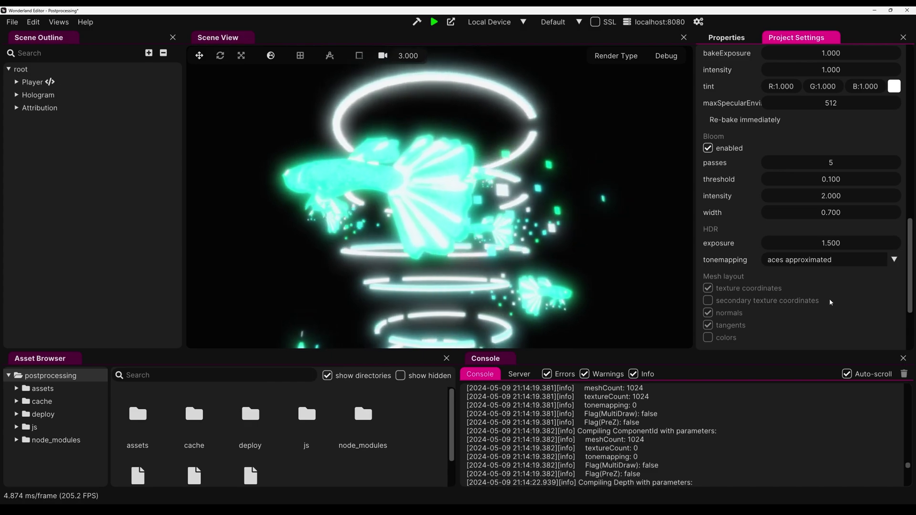
click(831, 243)
text(1.2)
- Cycle tonemapping through reinhard and exponential, ending on aces approximated
click(830, 260)
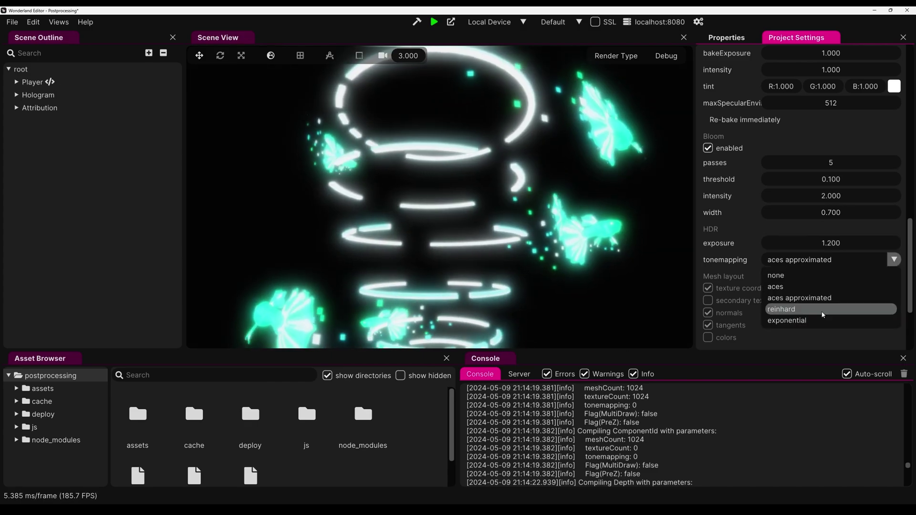
click(782, 309)
click(813, 260)
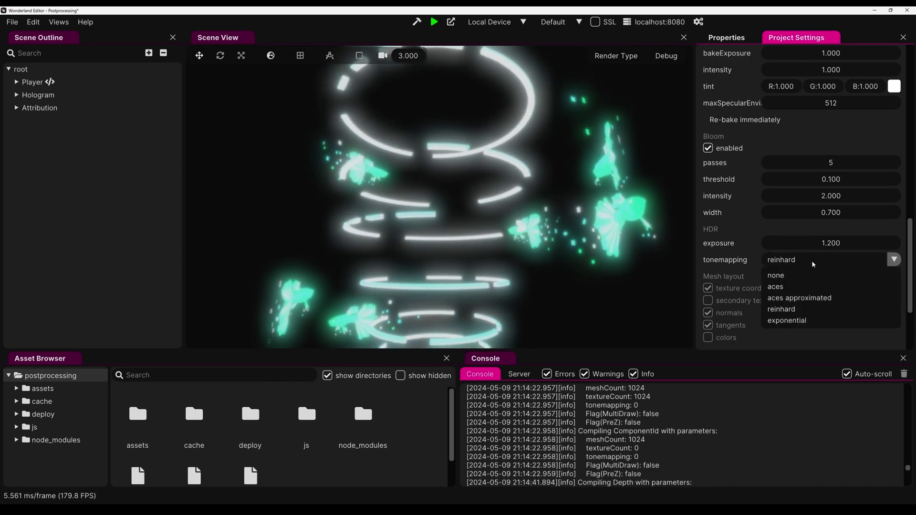
click(792, 320)
click(827, 261)
click(792, 331)
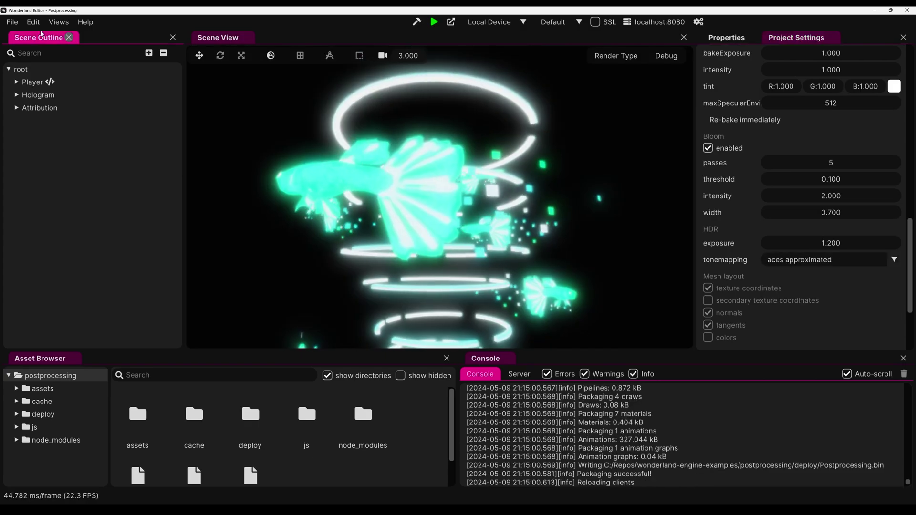
click(12, 22)
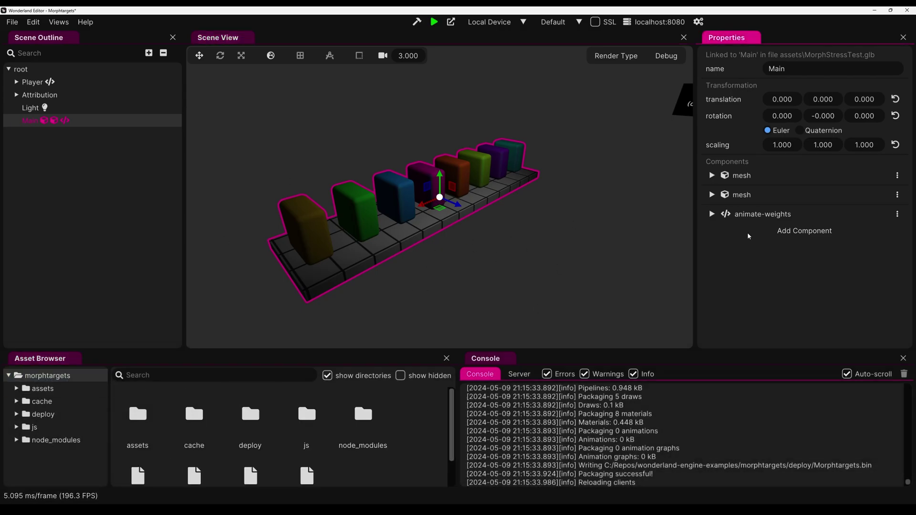
- Expand the Main object's second mesh component and show its morph target weights
click(725, 196)
click(726, 195)
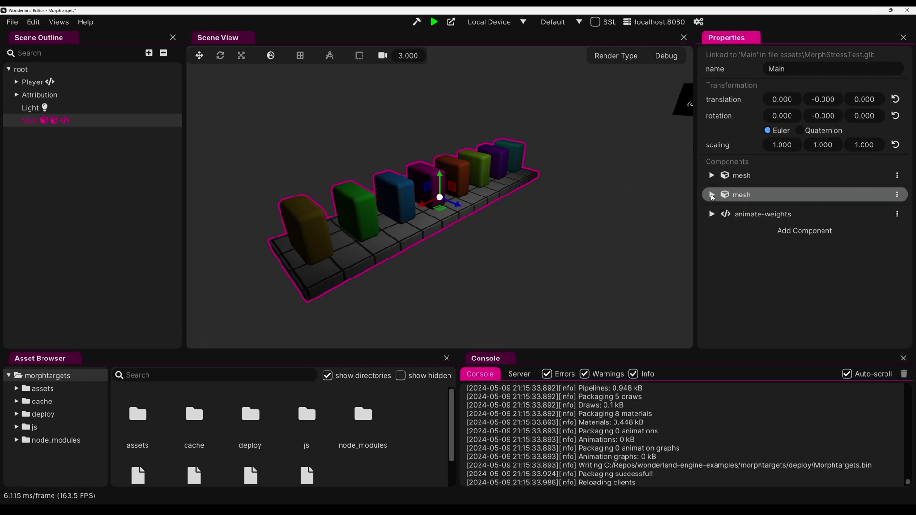
click(713, 196)
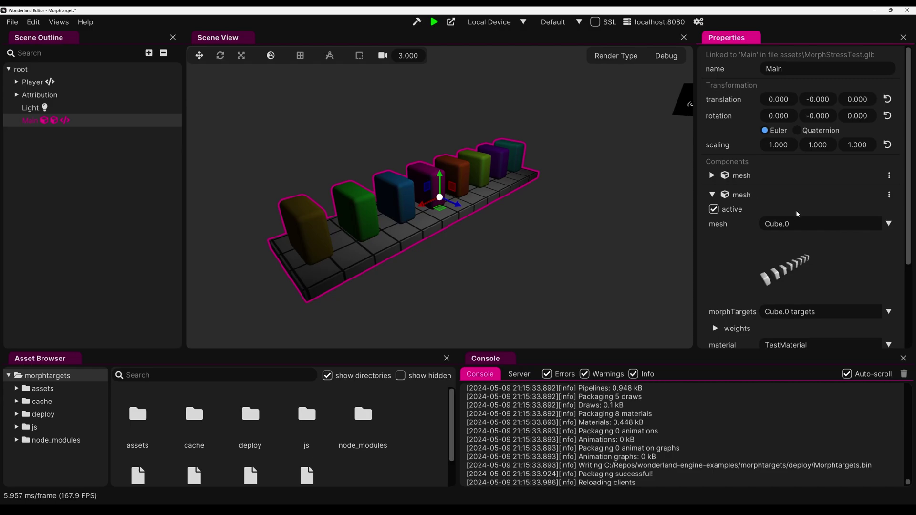
scroll(796, 214, down, 3)
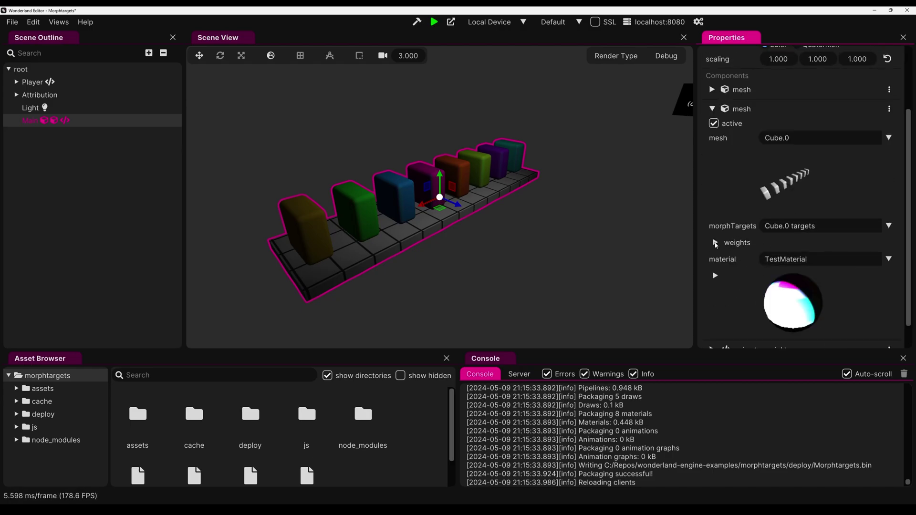
click(715, 243)
scroll(747, 233, down, 3)
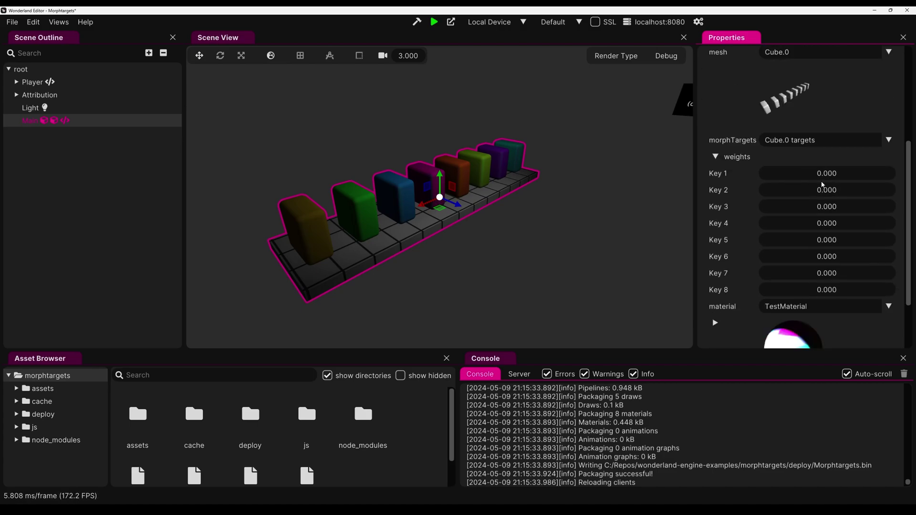
click(383, 192)
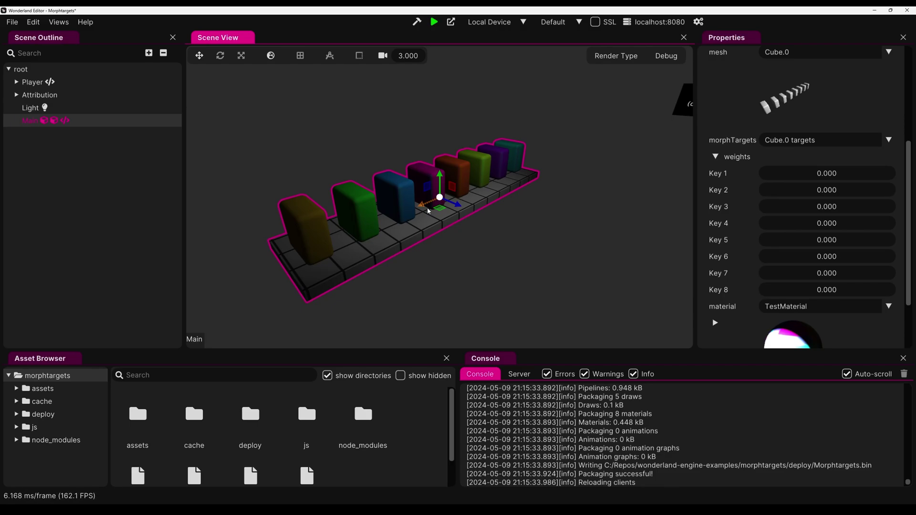
click(780, 184)
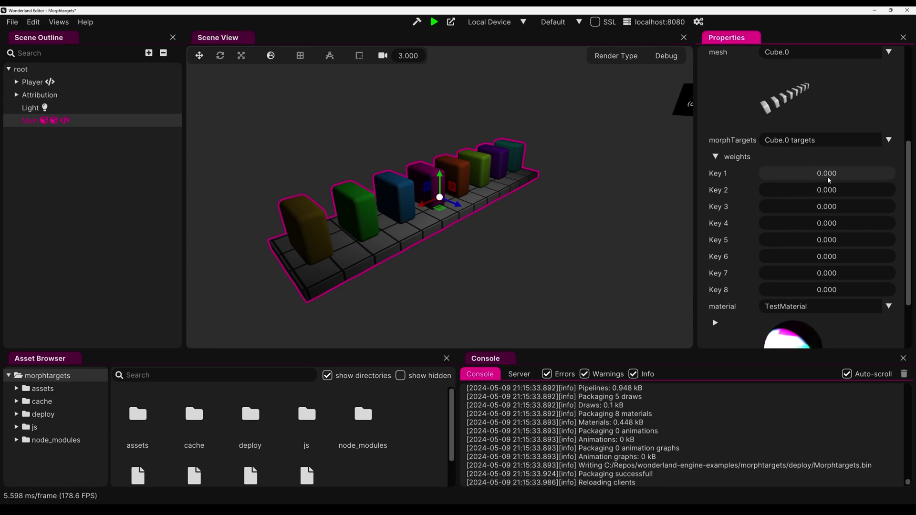
- Raise Key 1 weight to 1.000 and Keys 2–7 to between 0.39 and 0.63
drag(810, 176, 859, 176)
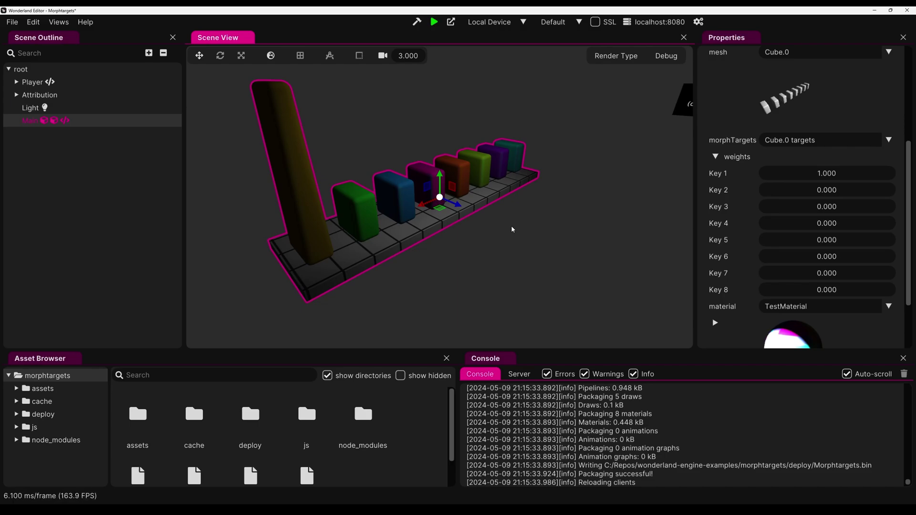
drag(826, 256, 853, 256)
drag(827, 240, 847, 240)
mouse_move(827, 222)
mouse_down()
mouse_move(854, 223)
mouse_move(846, 190)
mouse_up()
drag(832, 273, 860, 273)
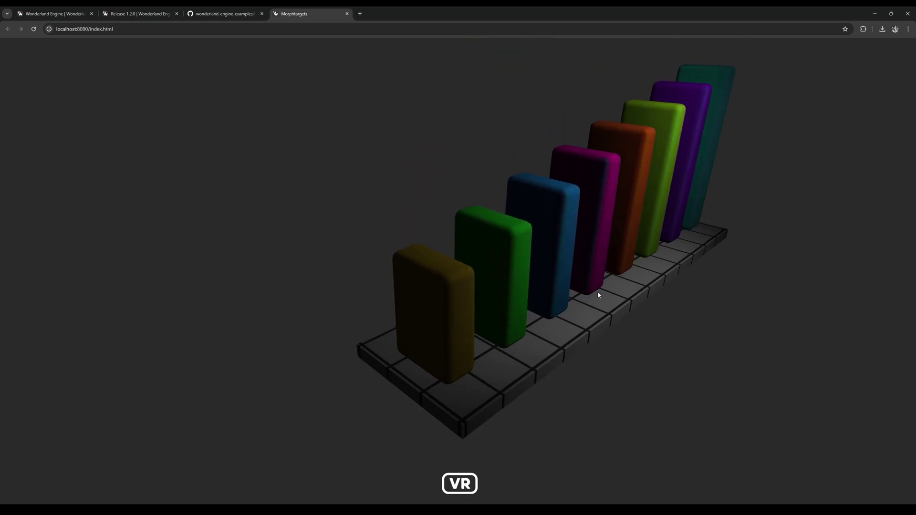
- Orbit to a low view of the animating bars, then close the Morphtargets tab
drag(605, 299, 491, 321)
scroll(488, 319, down, 3)
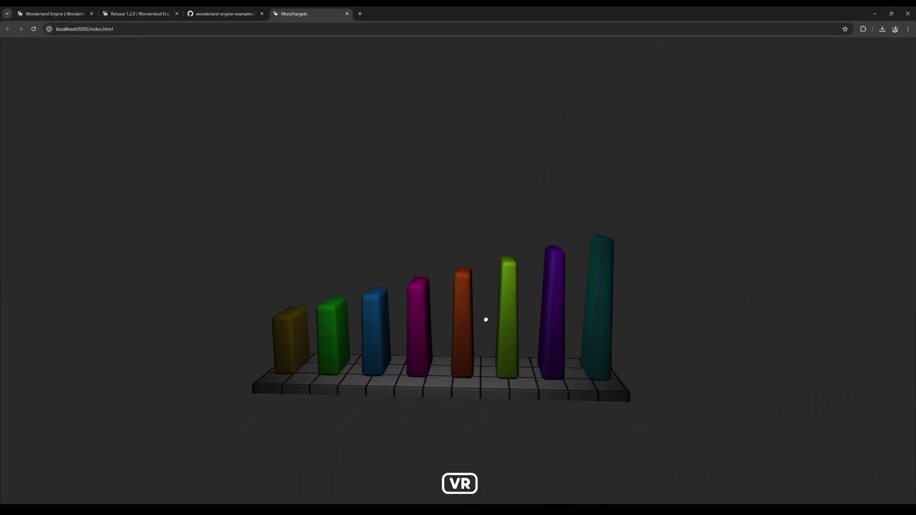
key(ctrl+w)
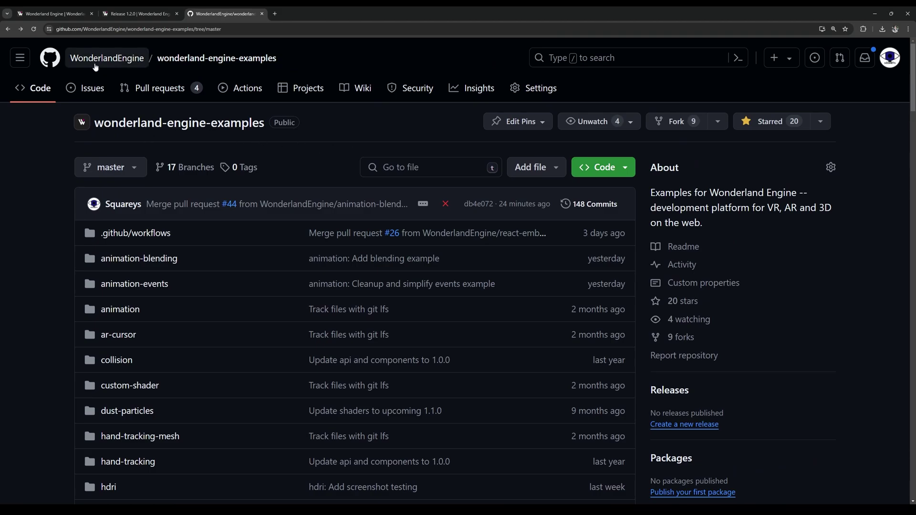
- Look over the wonderland-engine-examples repository page and its WonderlandEngine organization link
mouse_move(95, 67)
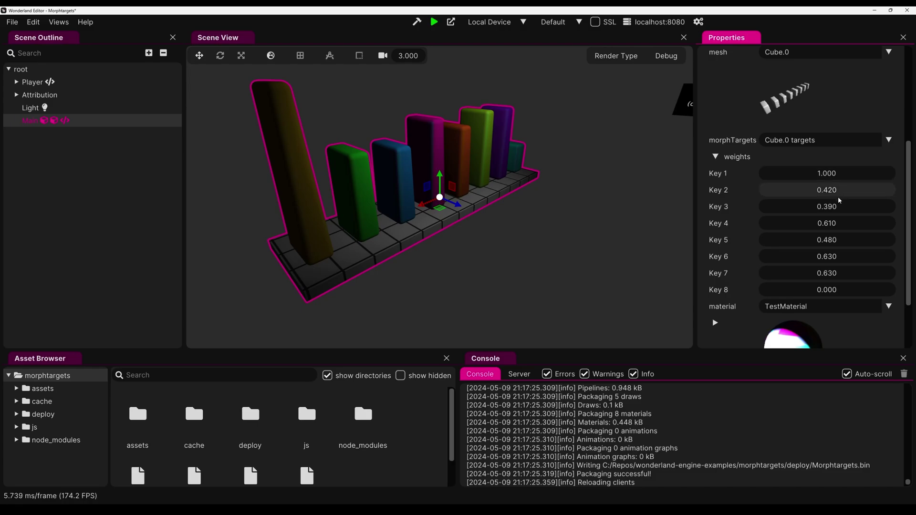
- In animate-weights.js, step through start() from the meshComponent line to the weights initialisation
key(alt+Tab)
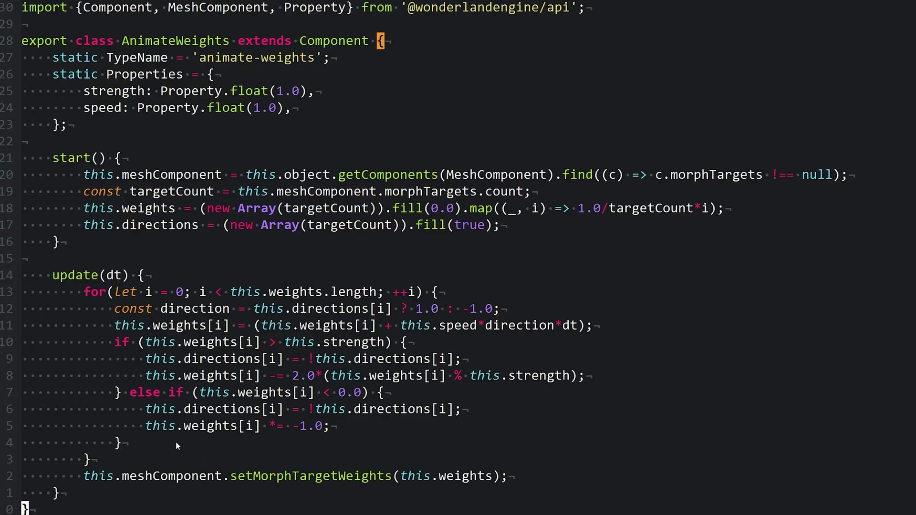
key(1)
key(9)
key(k)
key(k)
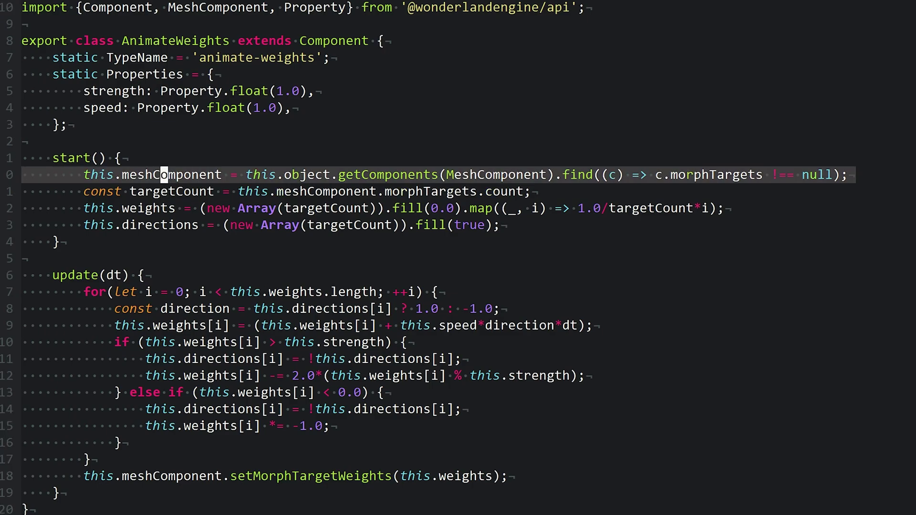
key(j)
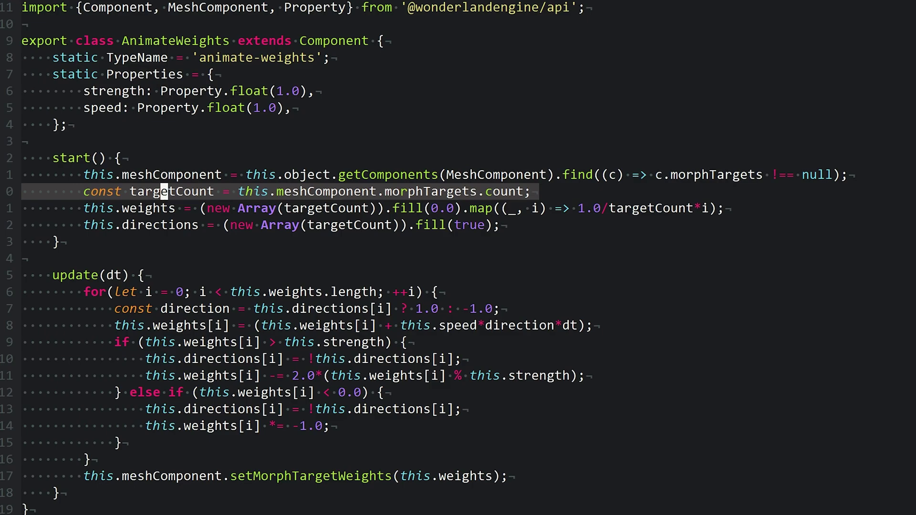
key(j)
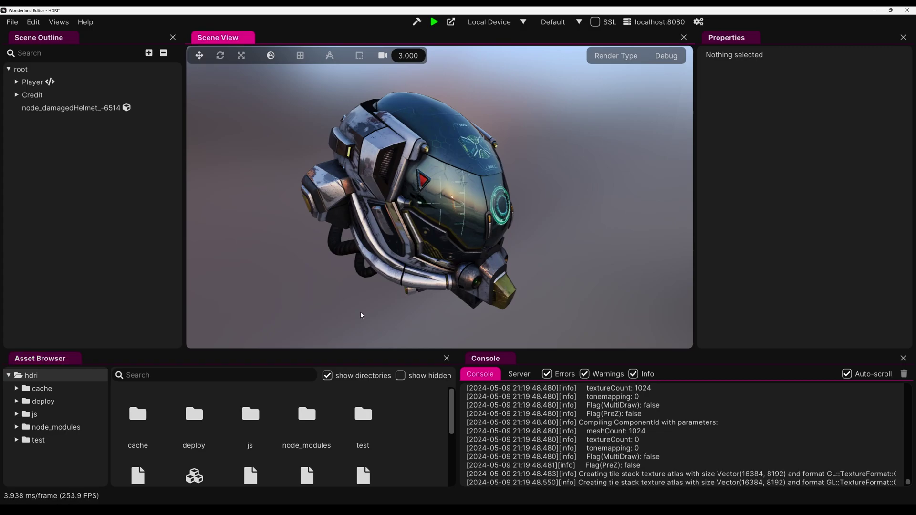
- Open Project Settings, scroll to Environment and re-bake the venice_sunset_2k.hdr lighting
click(58, 22)
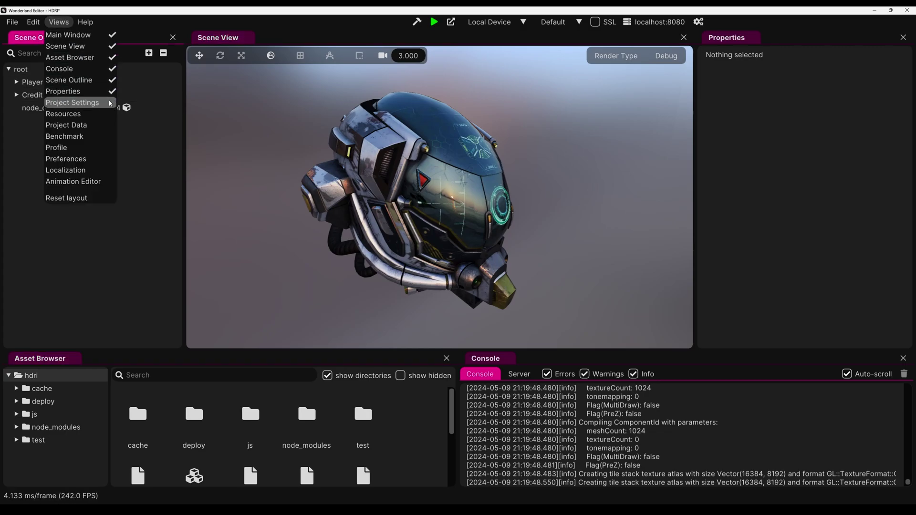
click(76, 103)
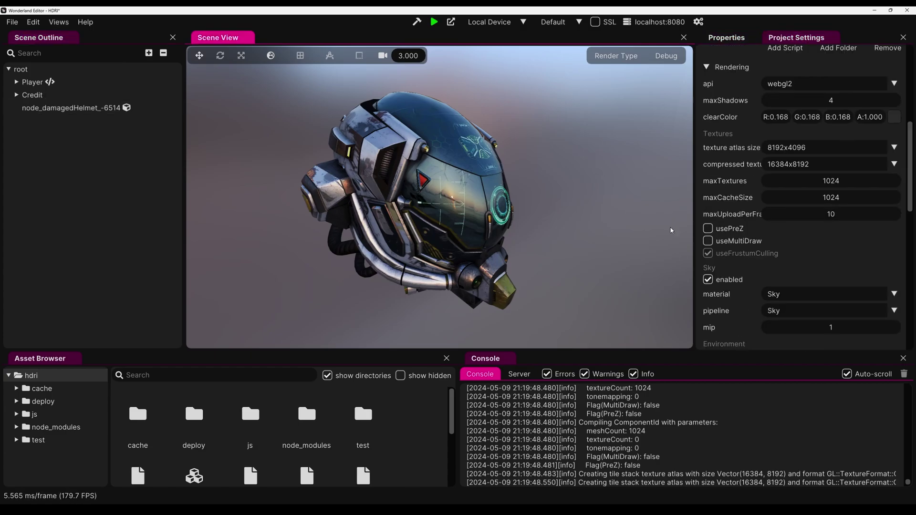
click(730, 305)
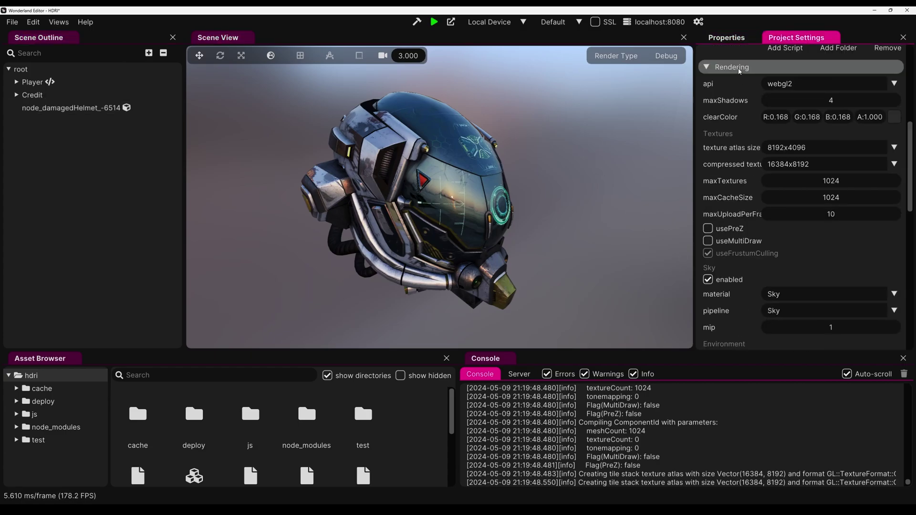
scroll(787, 119, down, 5)
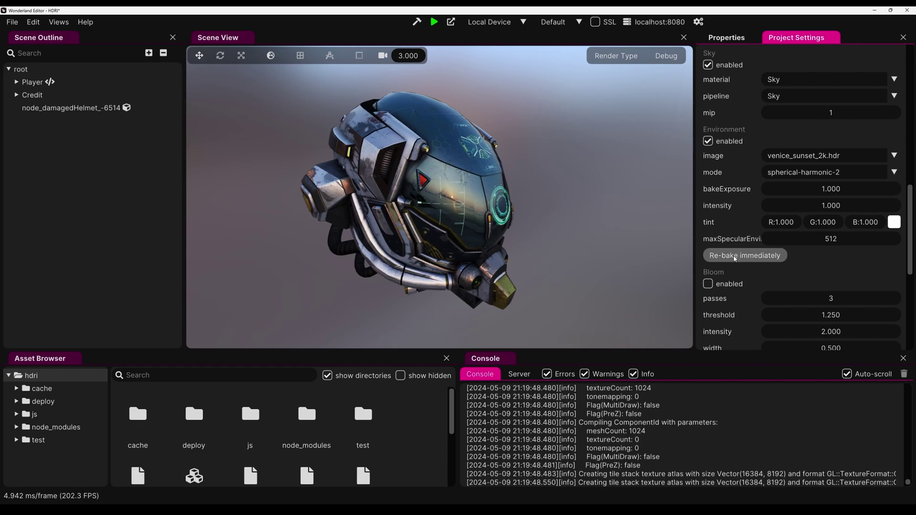
click(735, 260)
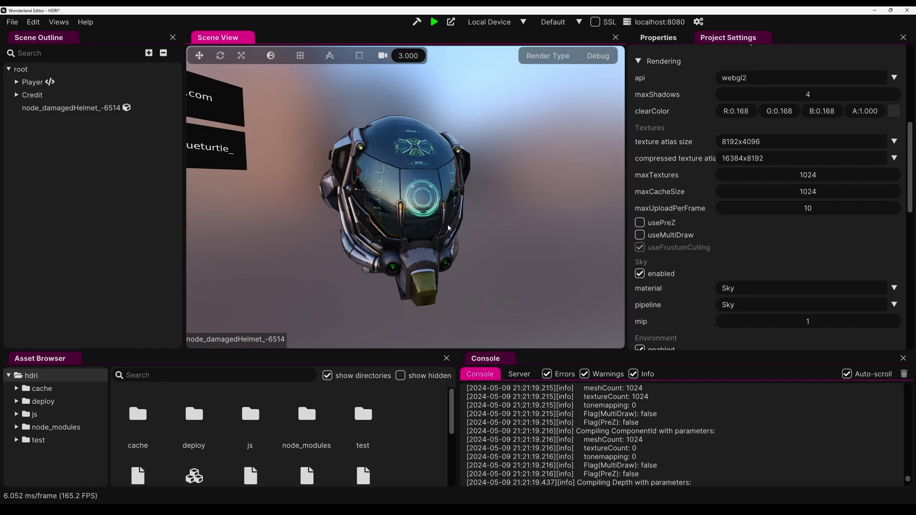
click(66, 23)
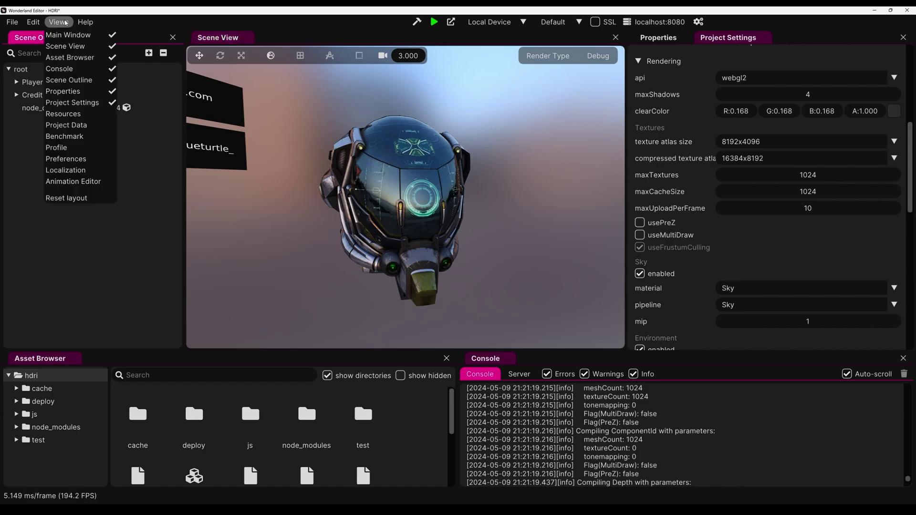
click(63, 114)
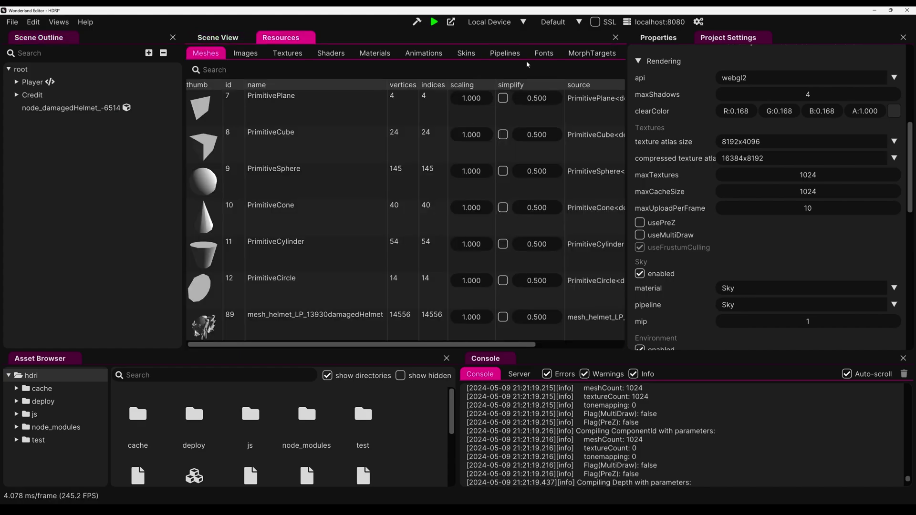
click(506, 53)
click(234, 178)
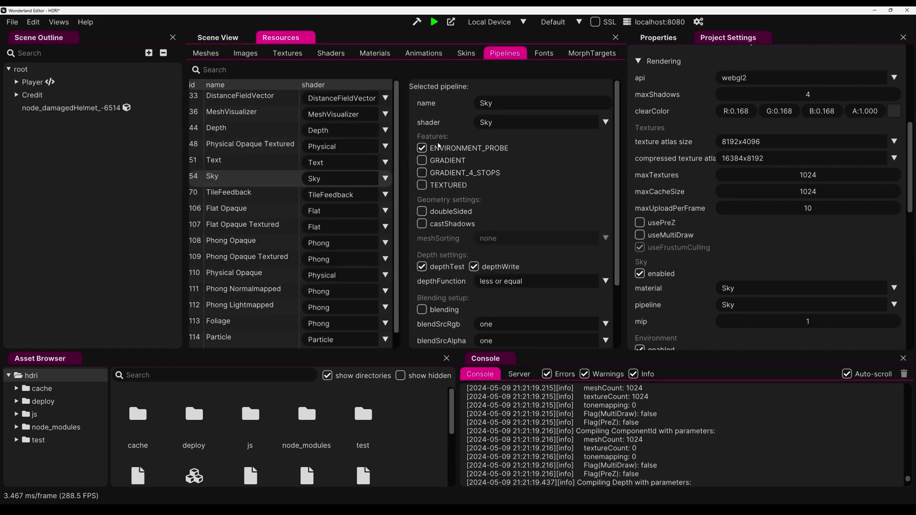
click(615, 37)
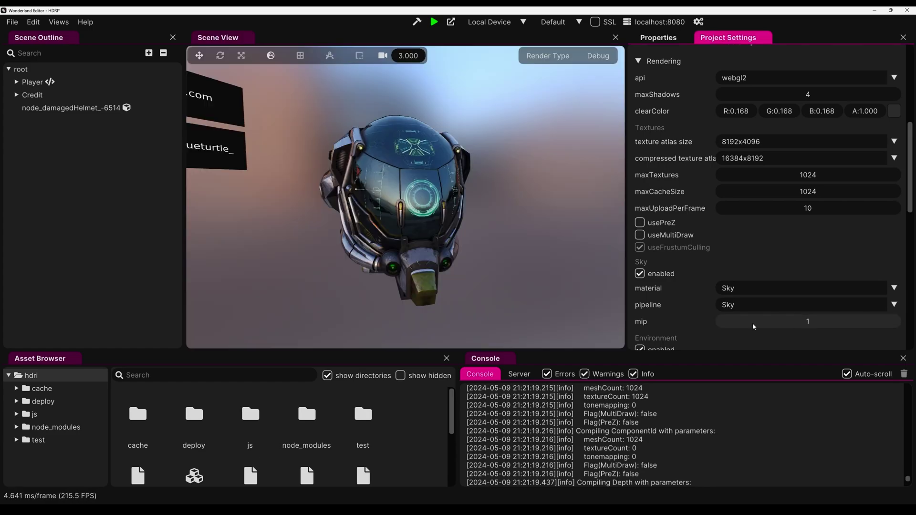
double_click(807, 323)
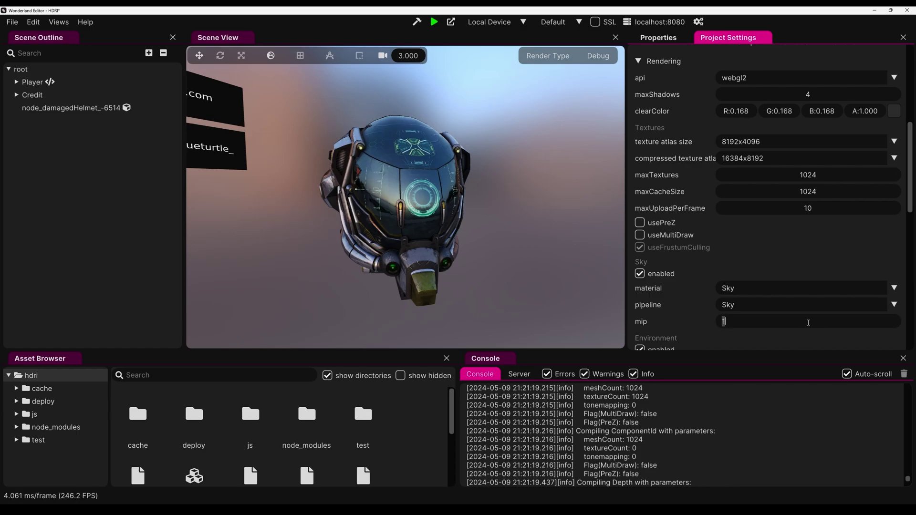
text(0)
key(Return)
double_click(808, 323)
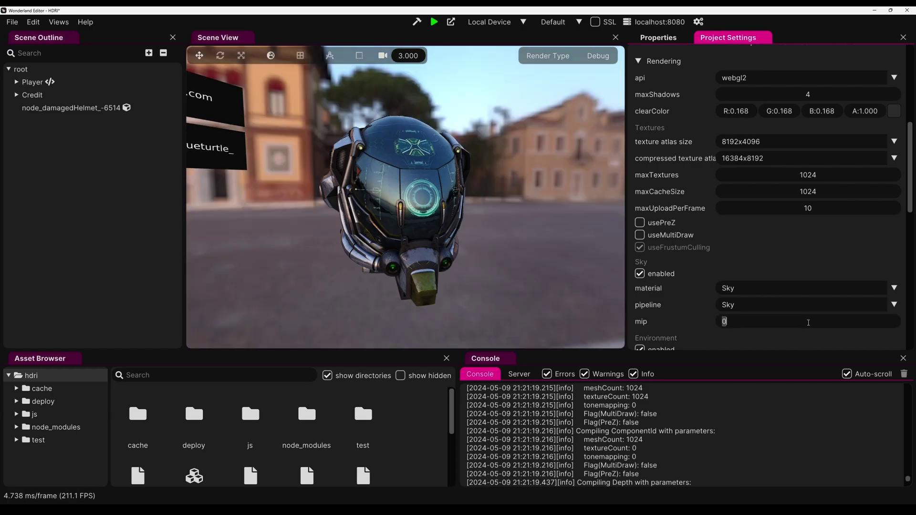
text(2)
key(Return)
double_click(808, 323)
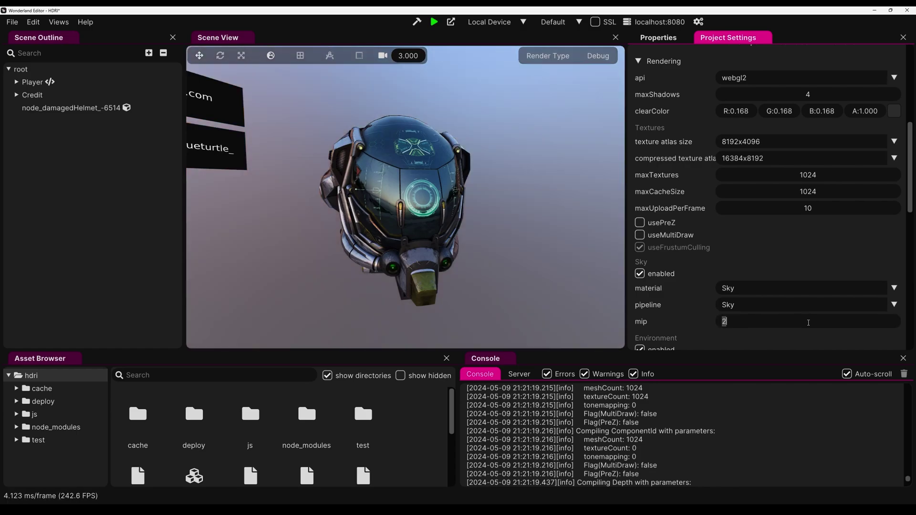
text(1)
key(Return)
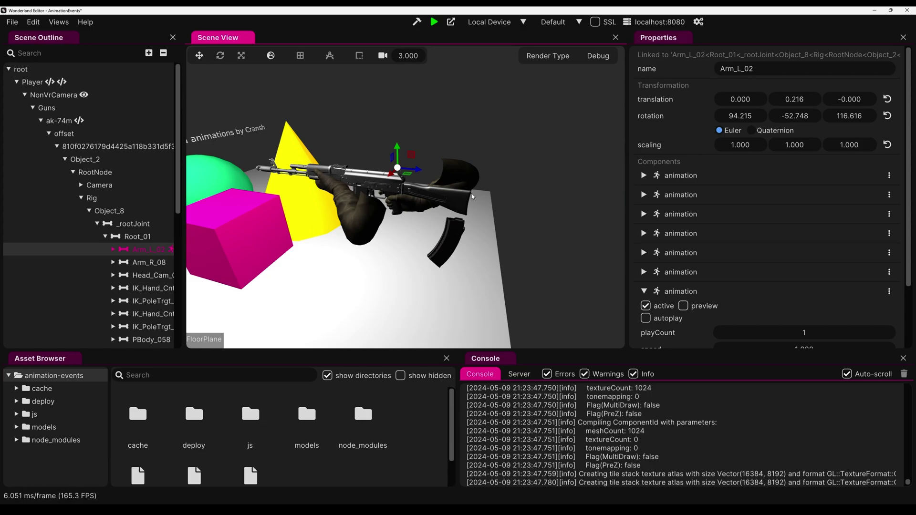
- Preview Arm_L_02's Rig|AK_Reload animation, then show the Views panel list
click(683, 306)
scroll(687, 267, down, 3)
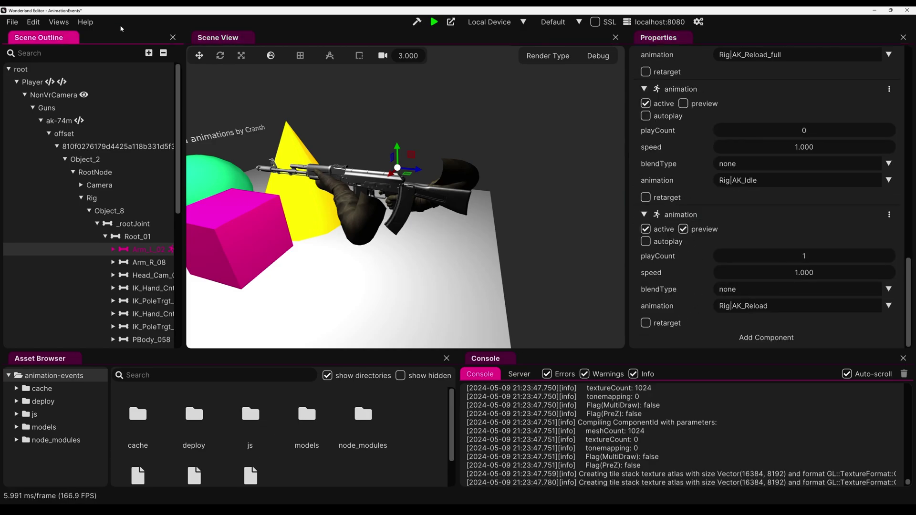
click(58, 22)
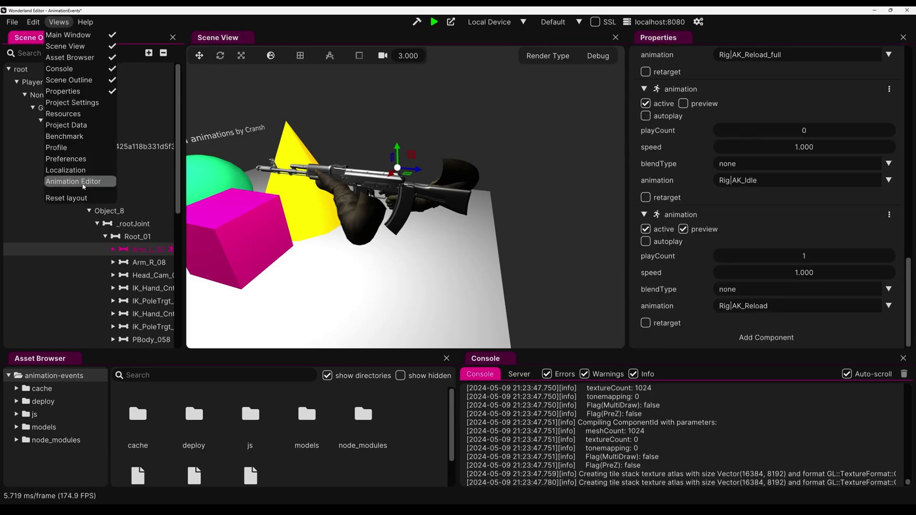
- Open Rig|AK_Reload_var2 in the Animation Editor and select the root target's event keyframe
click(78, 181)
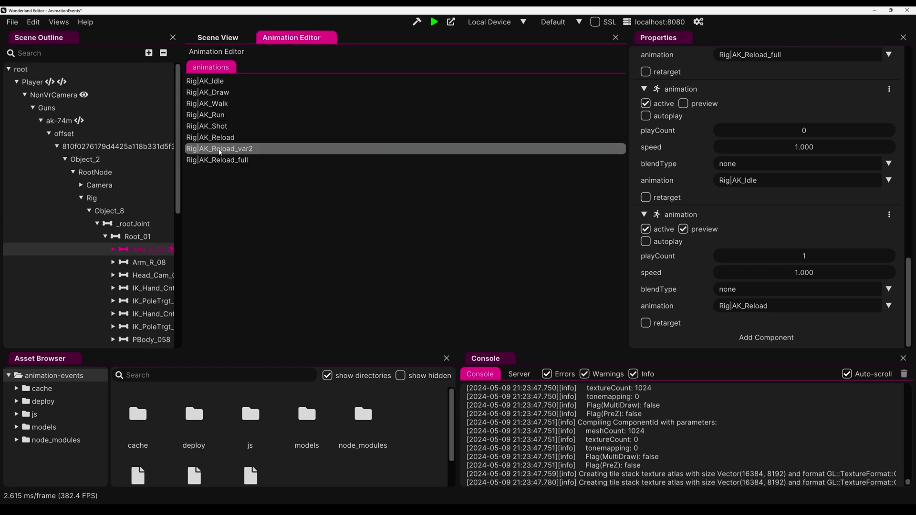
double_click(216, 150)
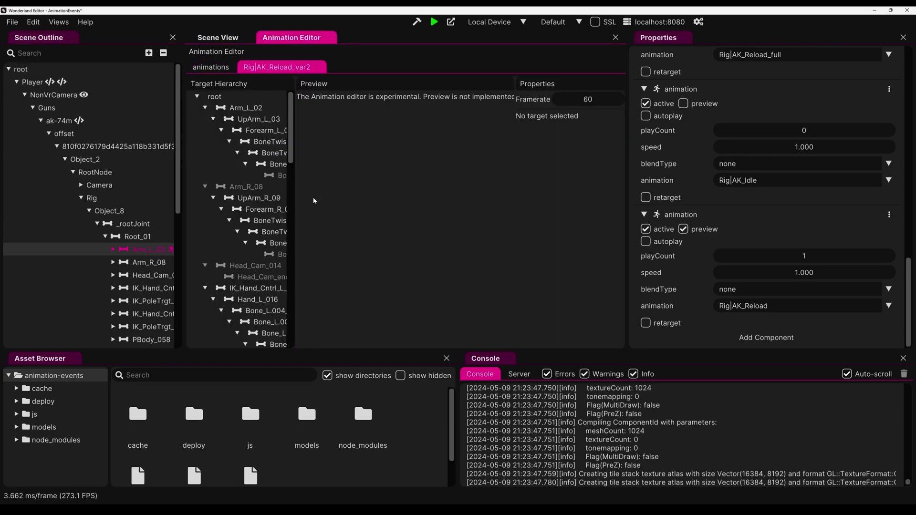
click(214, 96)
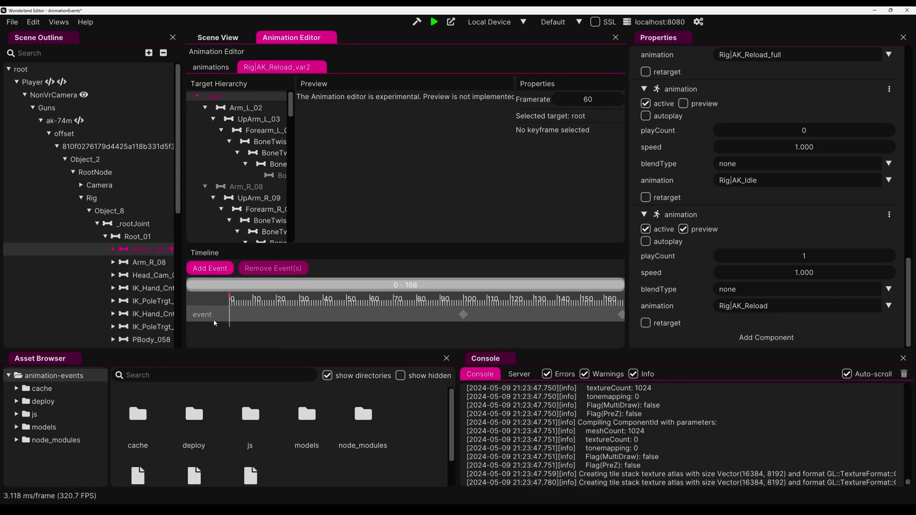
click(463, 315)
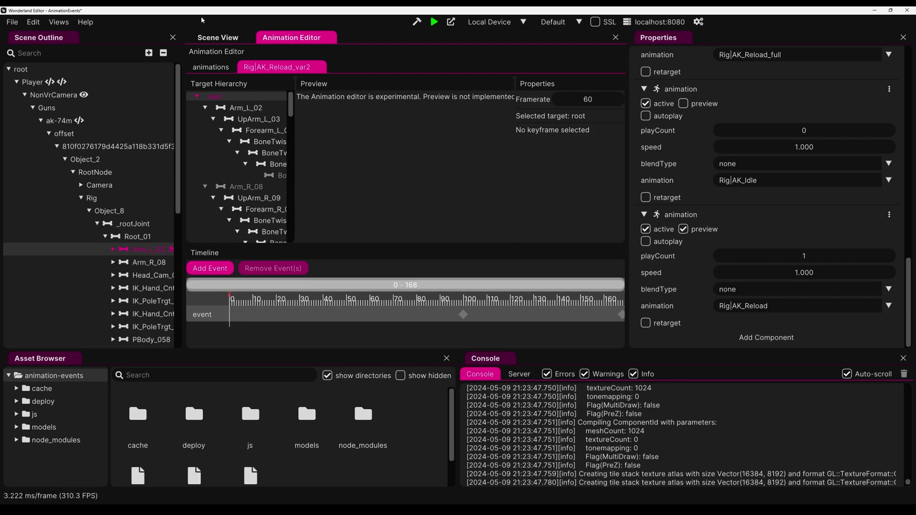
- Switch back from the scene view and reselect the 'reload' event at time 1.667, highlighting its name
click(217, 37)
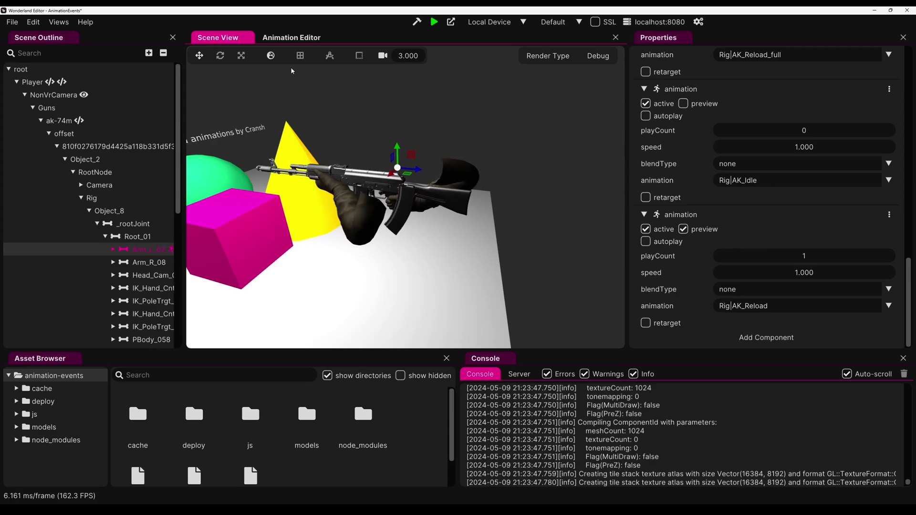
click(292, 42)
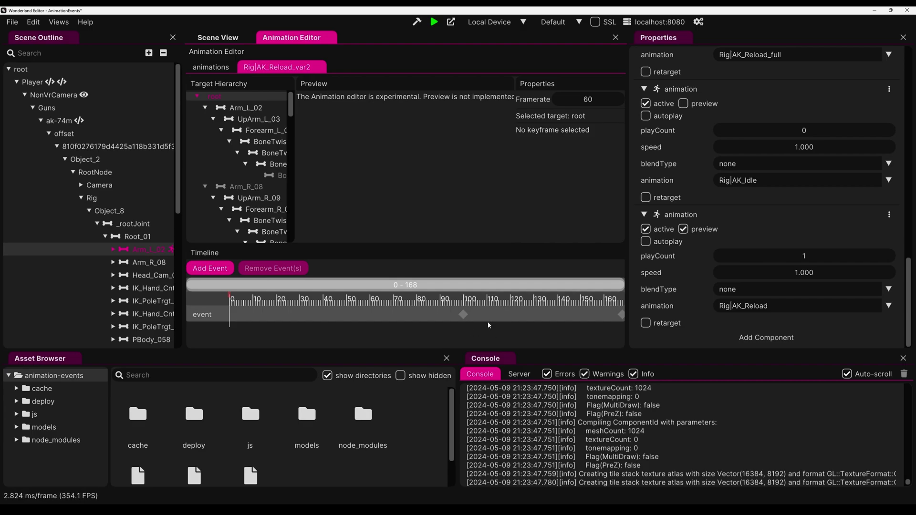
click(463, 315)
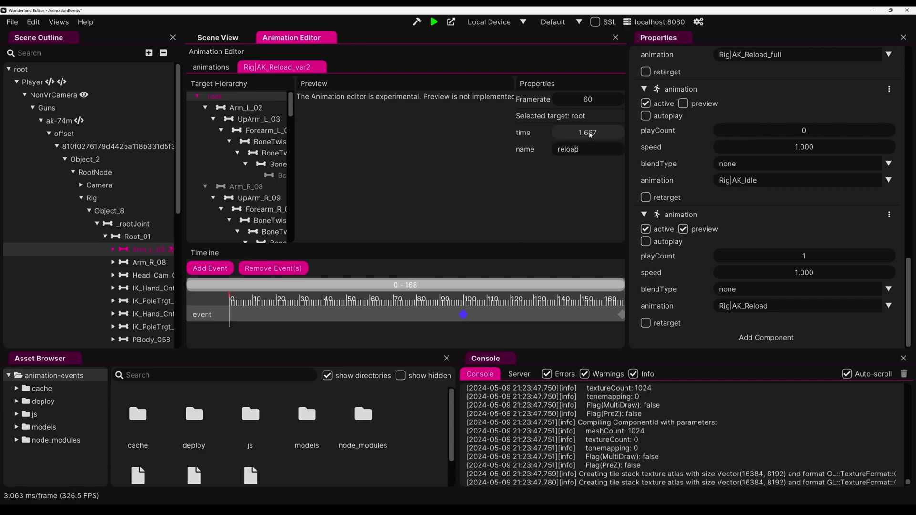
key(ctrl+a)
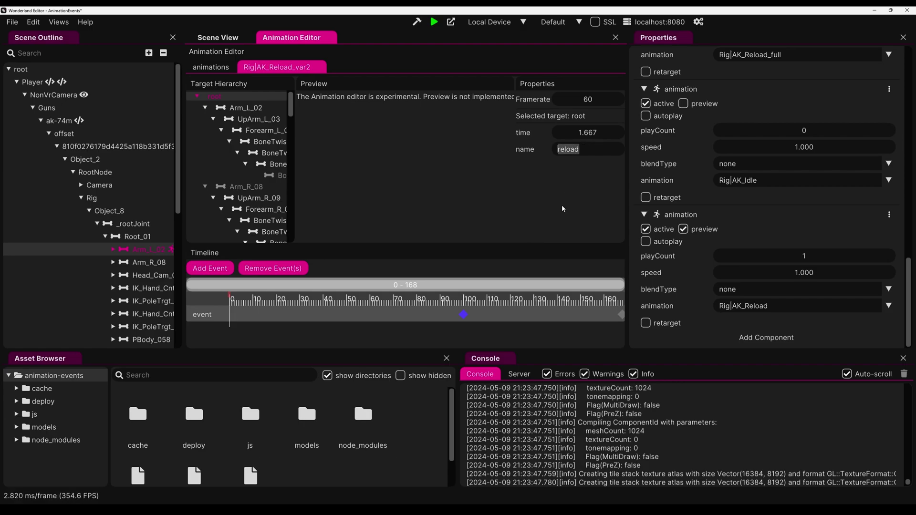
- Open js/gun.js and review the drawAnimComp onEvent registration with its onDrawEvent callback
double_click(251, 414)
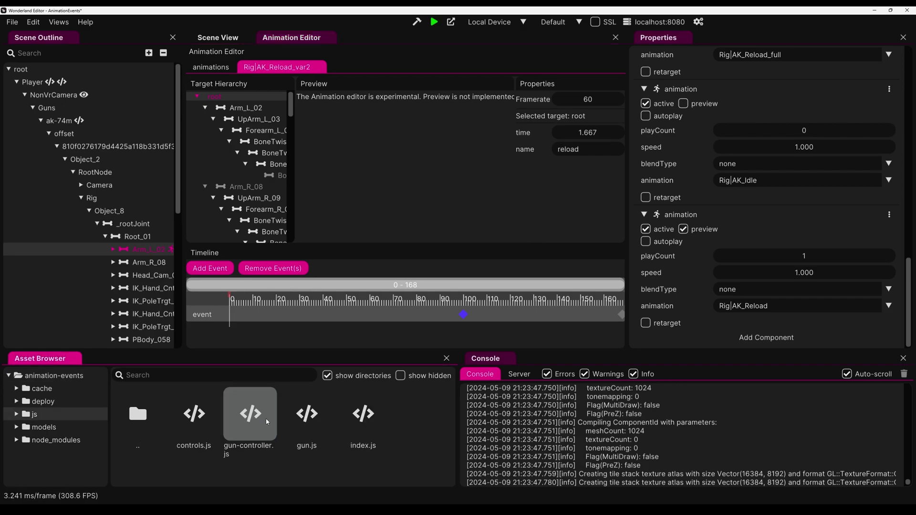
double_click(307, 414)
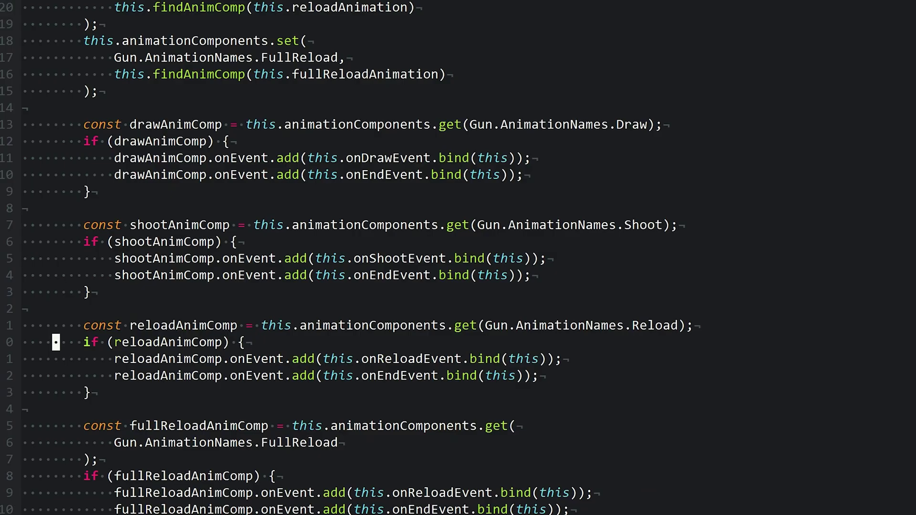
key(1)
key(3)
key(k)
key(shift+v)
key(j)
key(j)
key(j)
key(j)
key(Escape)
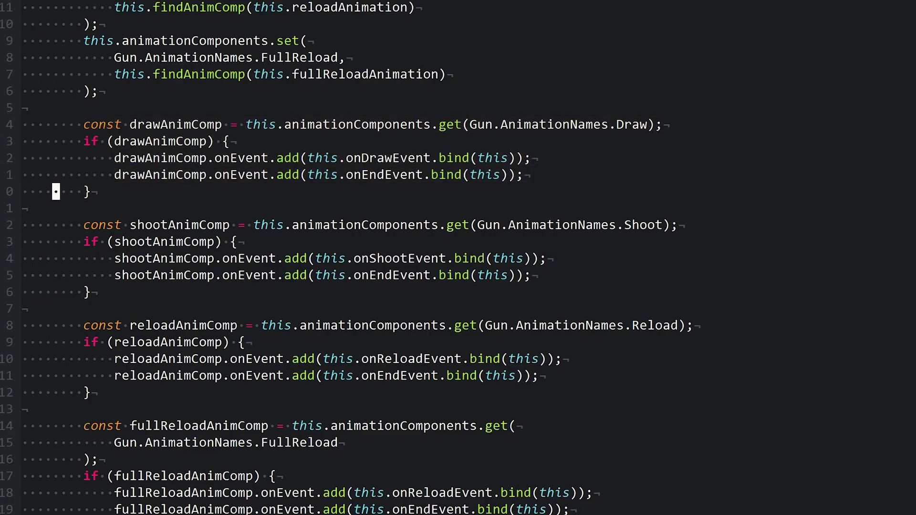
key(k)
key(k)
key(k)
key(k)
key(w)
key(w)
key(j)
key(j)
key(w)
key(w)
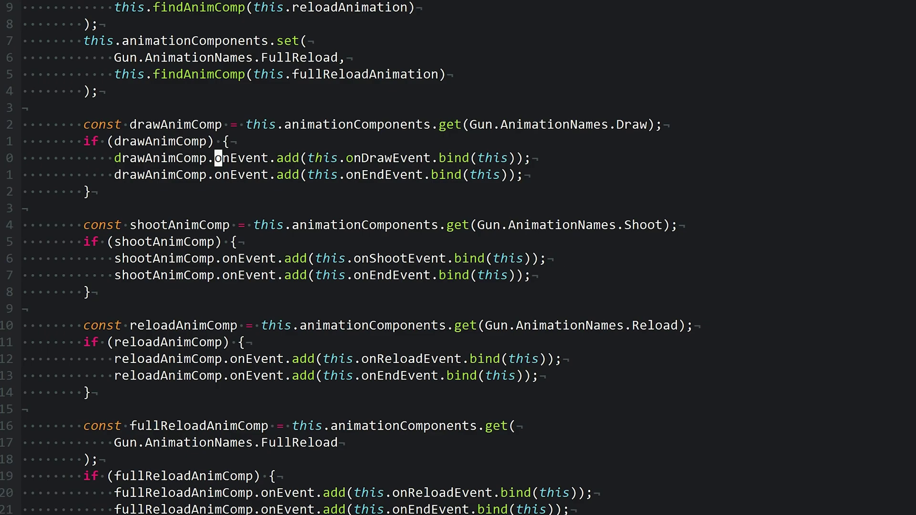
key(w)
key(w)
key(w)
key(w)
key(w)
key(w)
key(w)
key(b)
- Move to the onReloadEvent registration and jump to its definition with gd
key(j)
key(5)
key(j)
key(4)
key(j)
key(4)
key(j)
key(2)
key(k)
key(l)
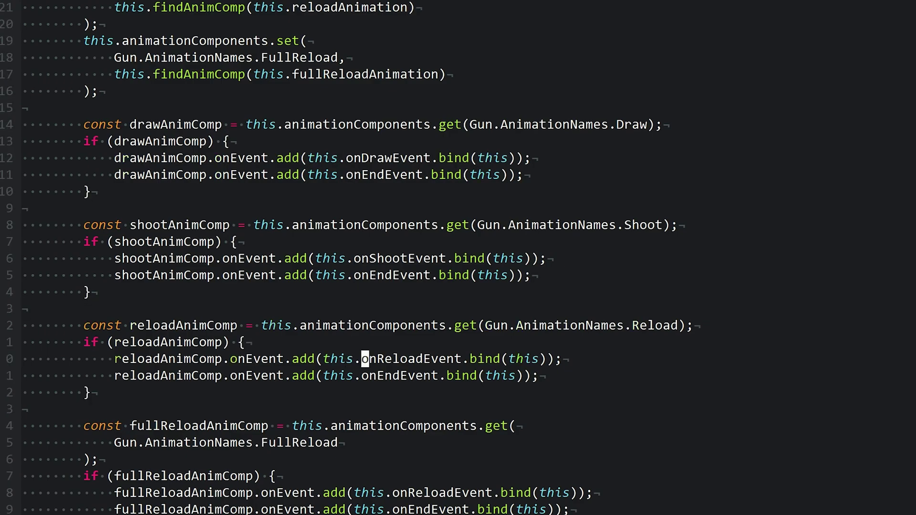
key(b)
key(b)
key(b)
key(b)
key(b)
key(b)
key(w)
key(w)
key(w)
key(w)
key(w)
key(w)
key(g)
key(d)
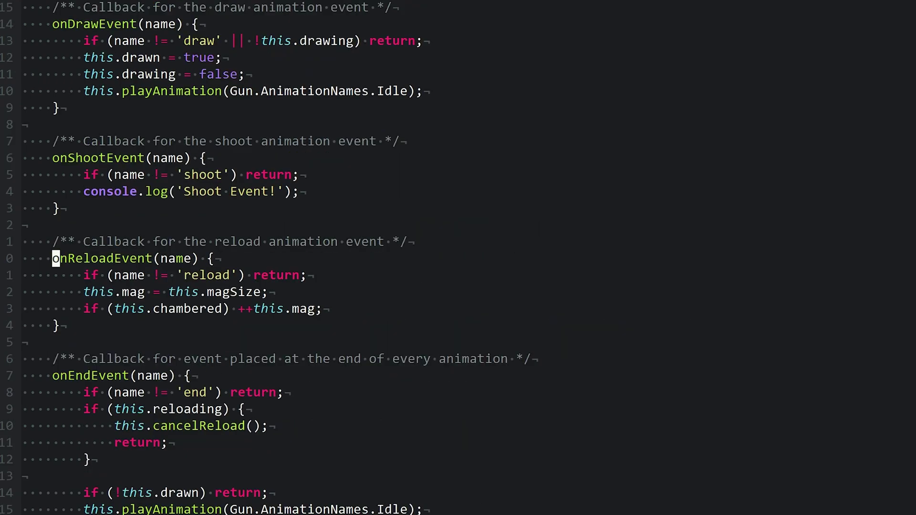
- Mark the reload name check and the two magazine refill lines, then return to Wonderland Editor
key(j)
key(shift+v)
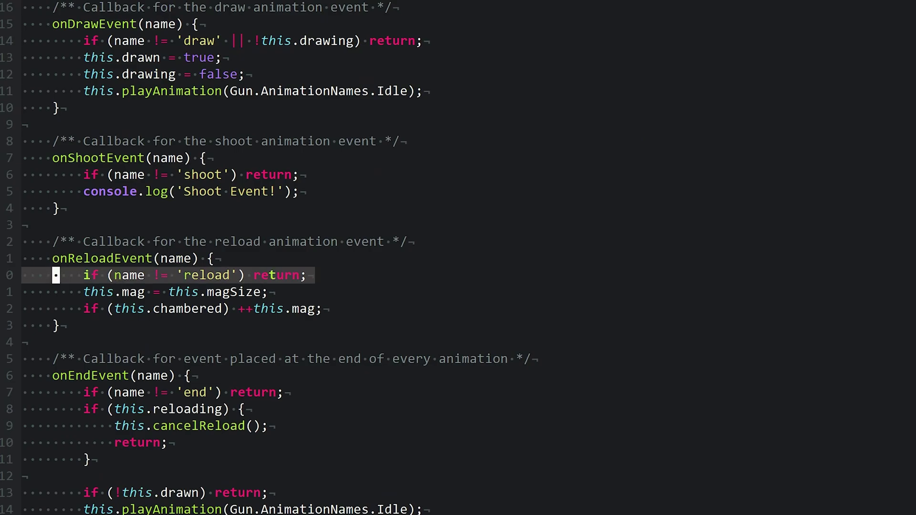
key(y)
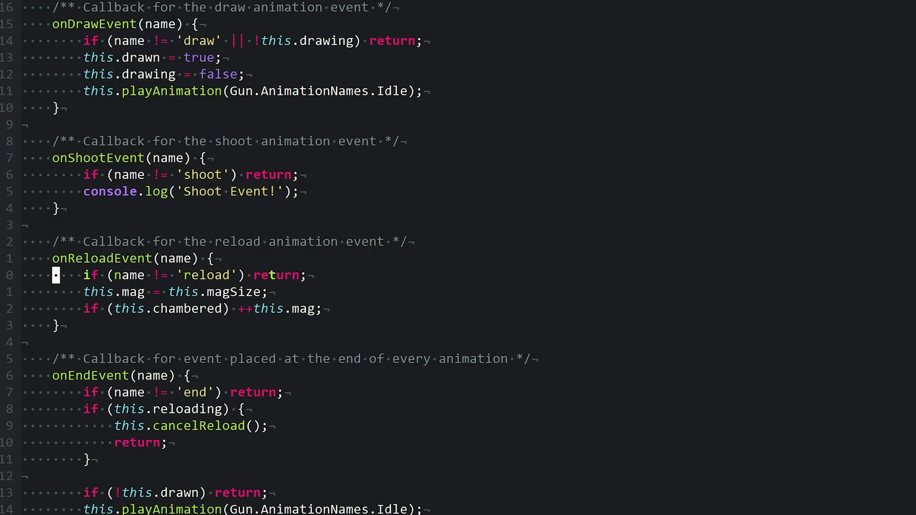
key(j)
key(shift+v)
key(j)
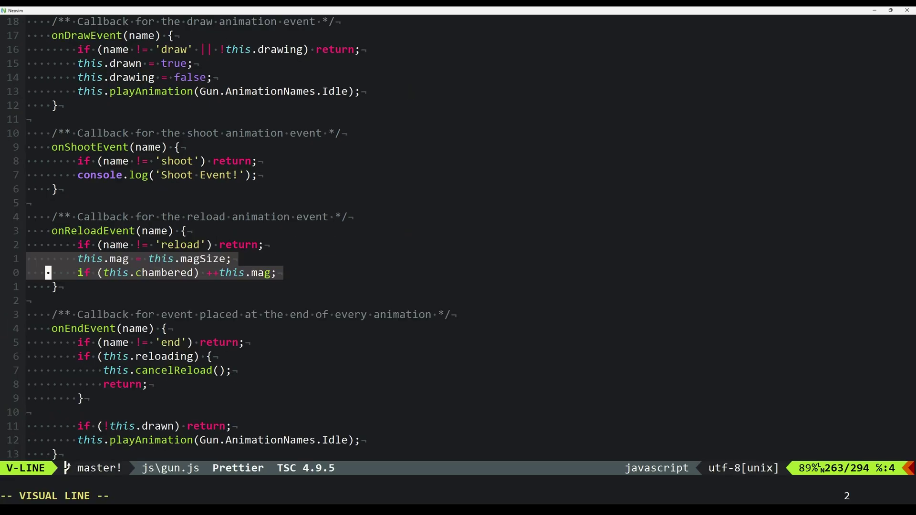
key(Escape)
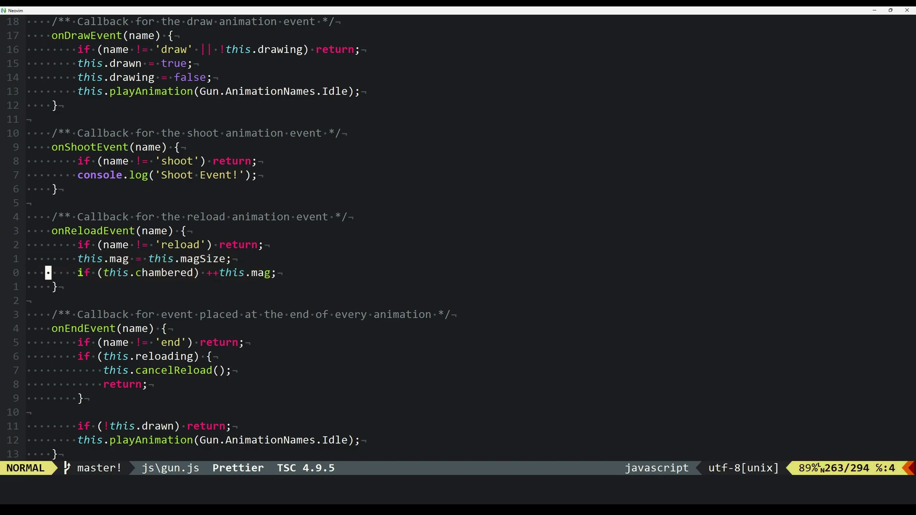
key(k)
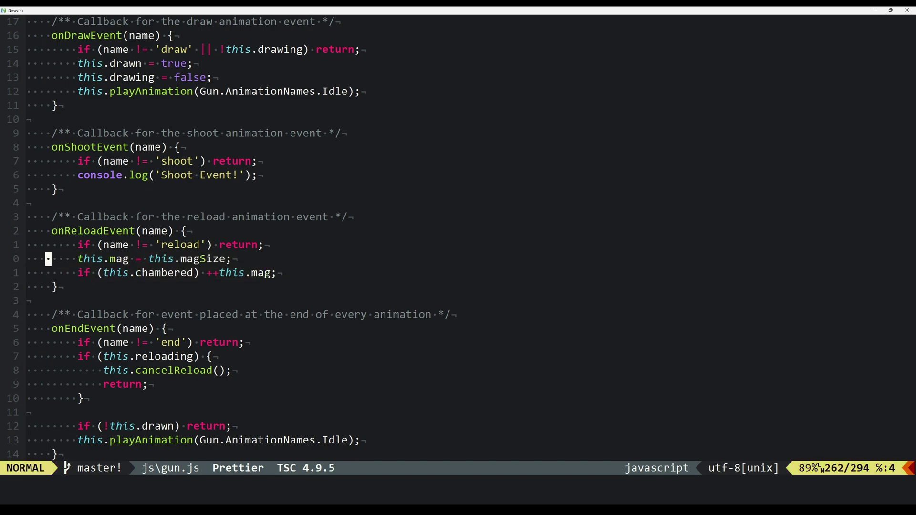
key(alt+Tab)
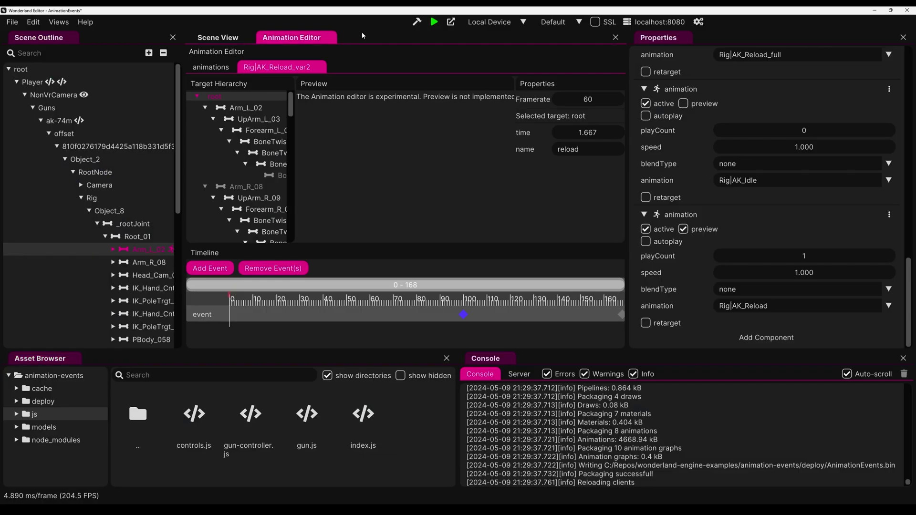
- Package the AnimationEvents project and run it in Chrome at localhost:8080
click(436, 27)
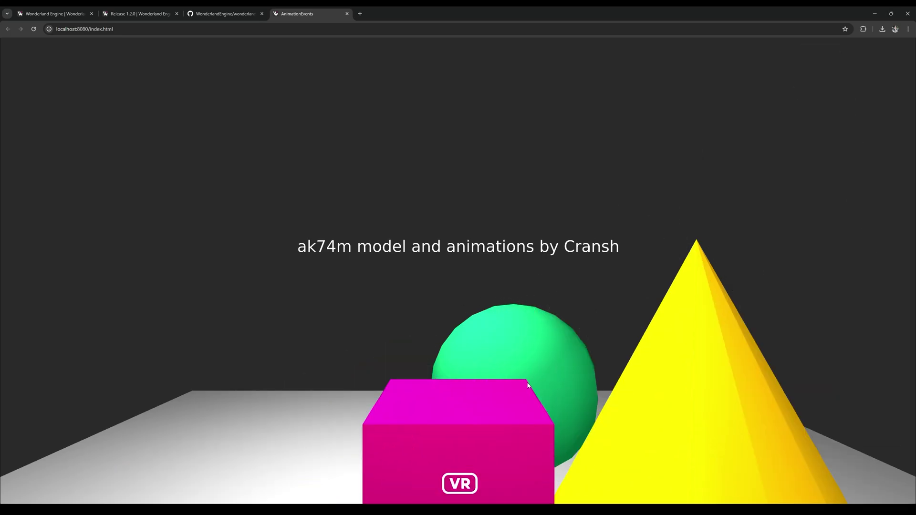
- Close the Animation Editor and load the character blending example project
key(alt+Tab)
click(326, 37)
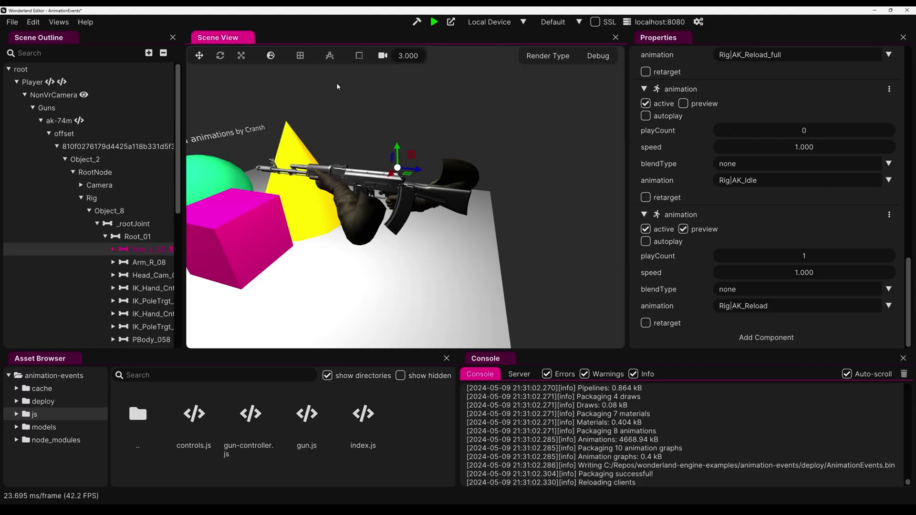
right_drag(394, 264, 412, 253)
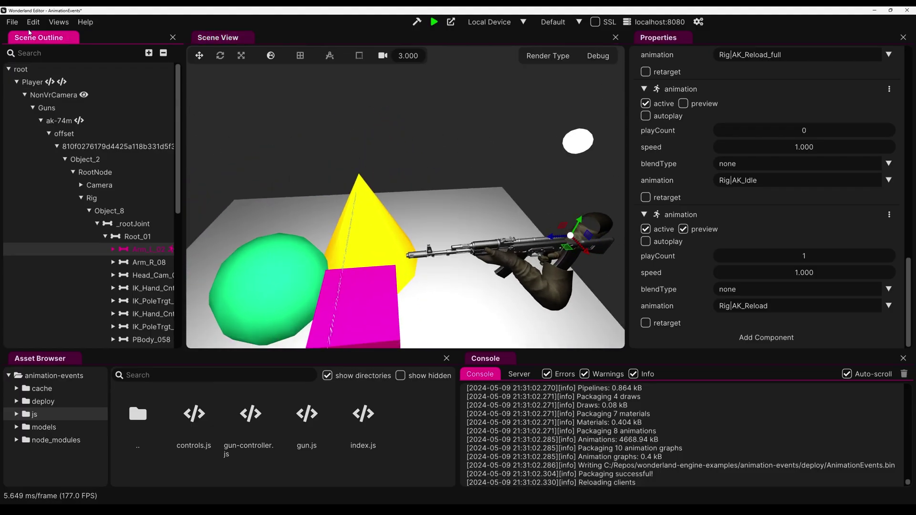
click(12, 22)
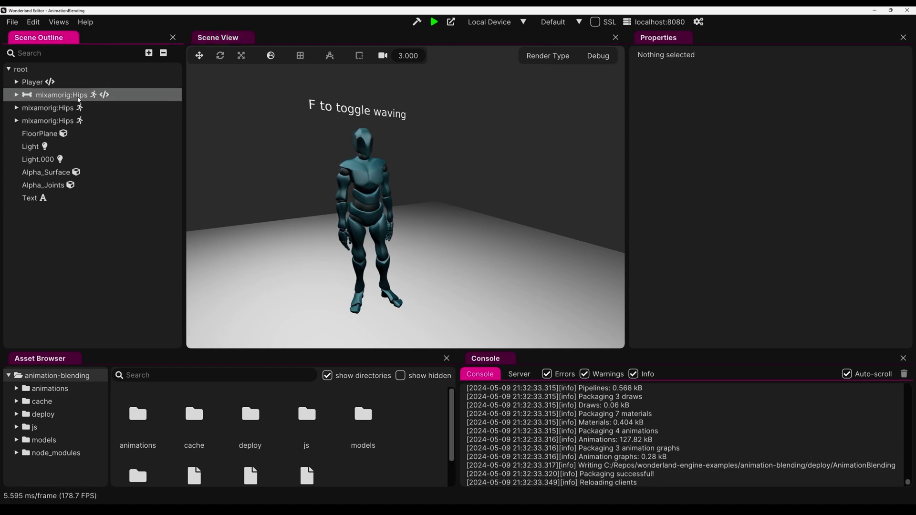
- Select mixamorig:Hips and drag the animation's blendFactor from 0 to 1 and back to 0
click(61, 95)
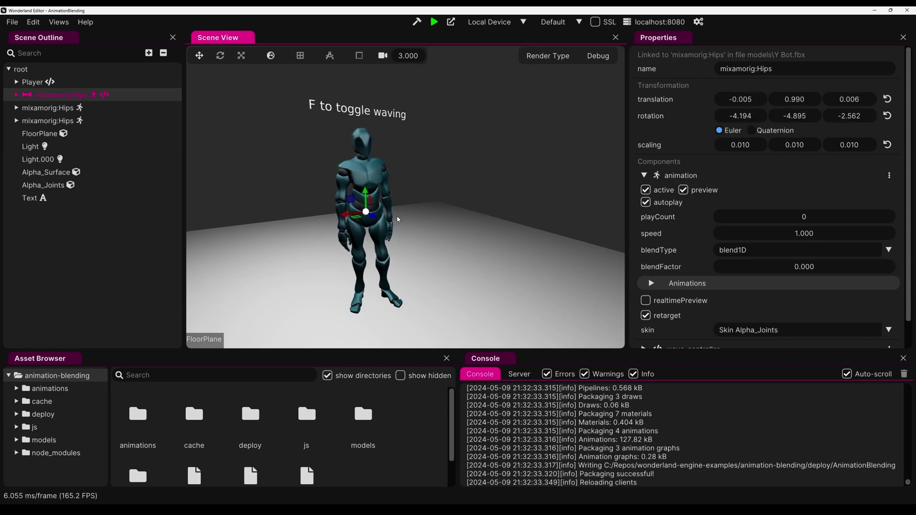
right_drag(372, 224, 300, 55)
click(720, 234)
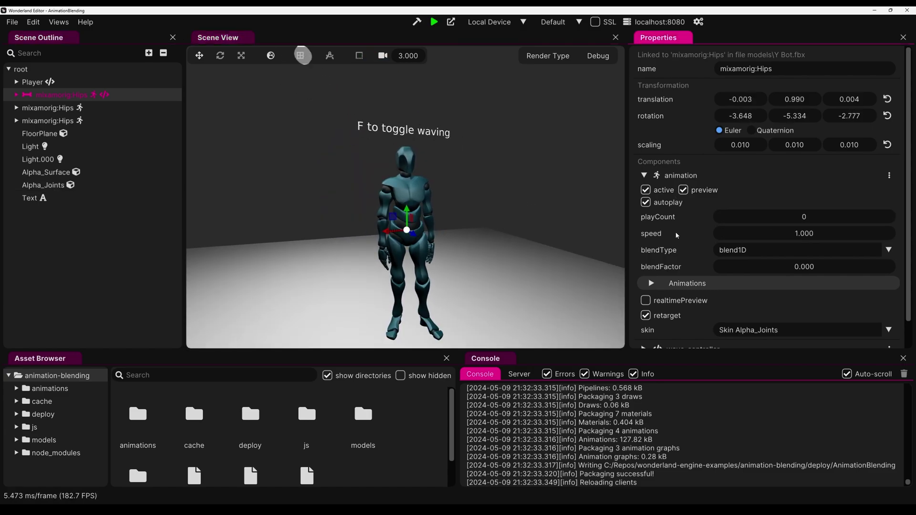
scroll(677, 235, down, 1)
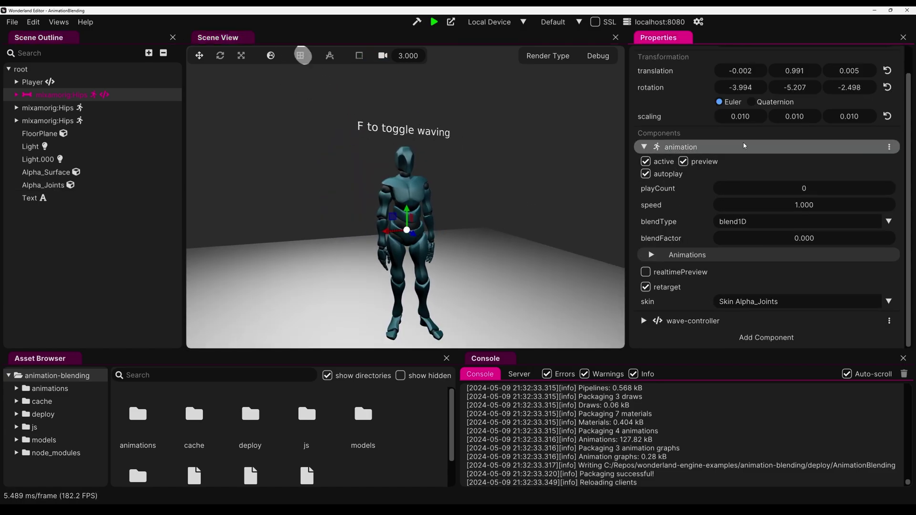
click(653, 257)
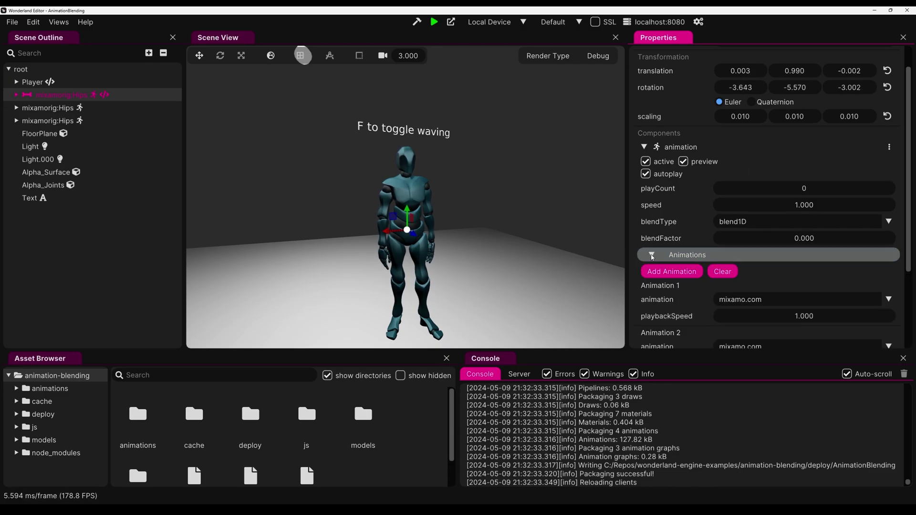
scroll(652, 206, down, 3)
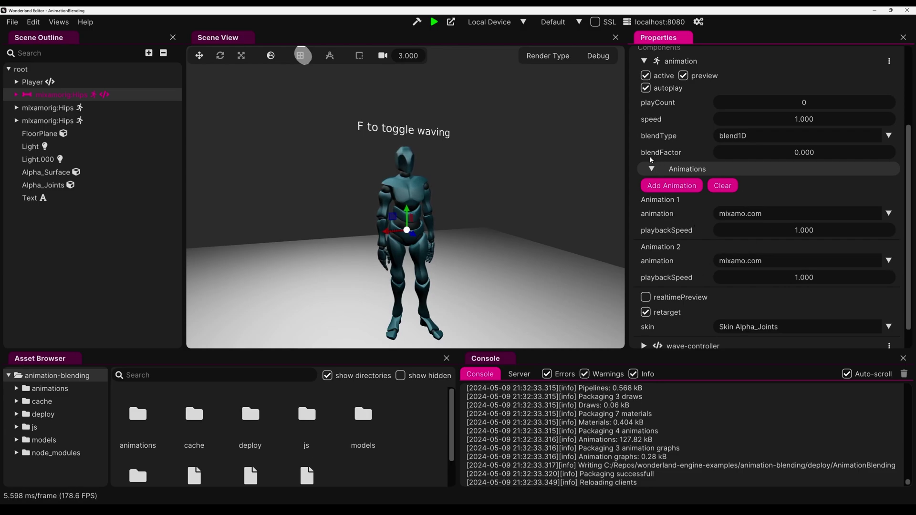
drag(756, 151, 796, 161)
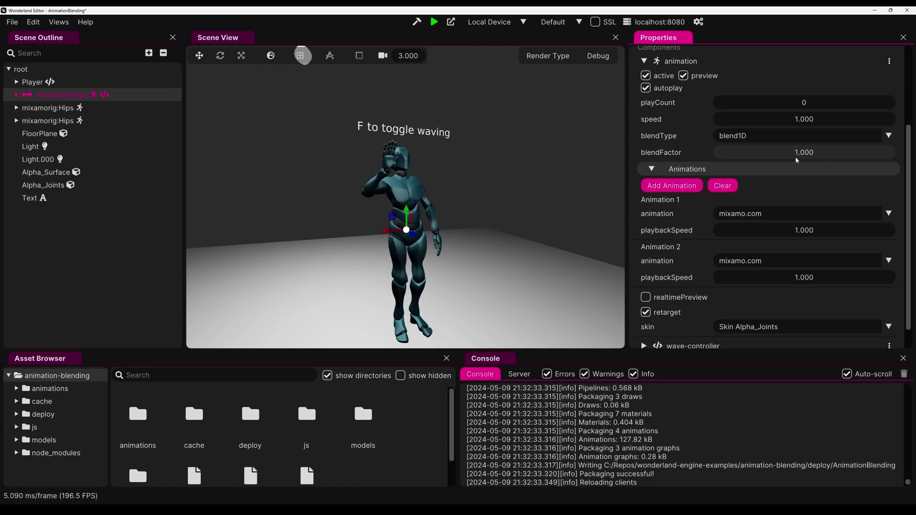
drag(796, 160, 805, 160)
- Run AnimationBlending in Chrome, press F twice to toggle waving on and off, then return
click(450, 22)
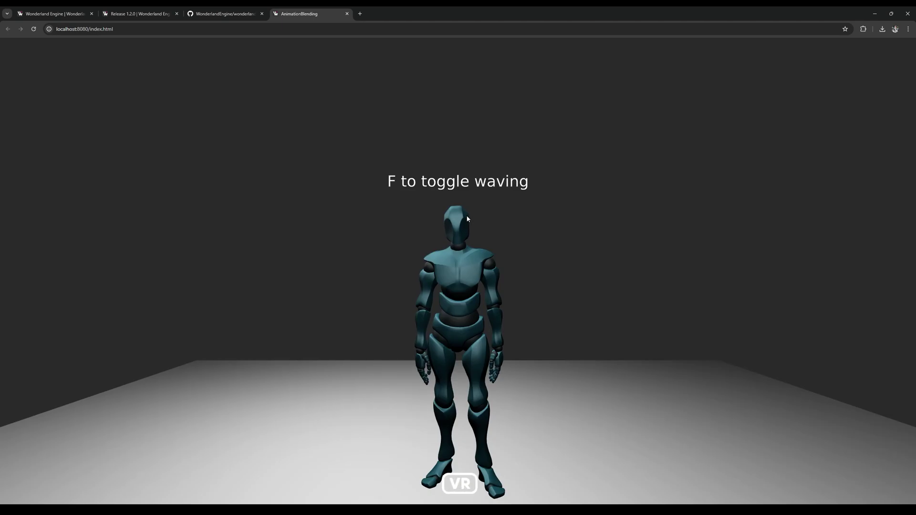
key(f)
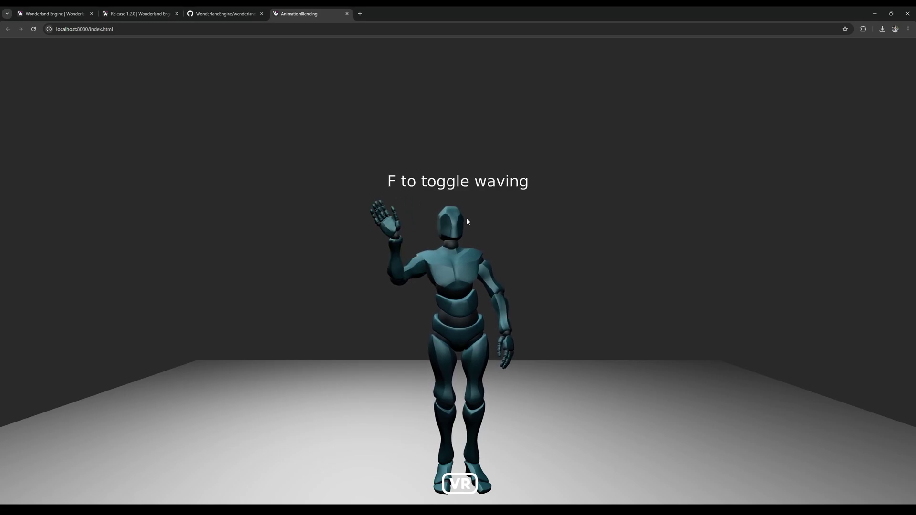
key(f)
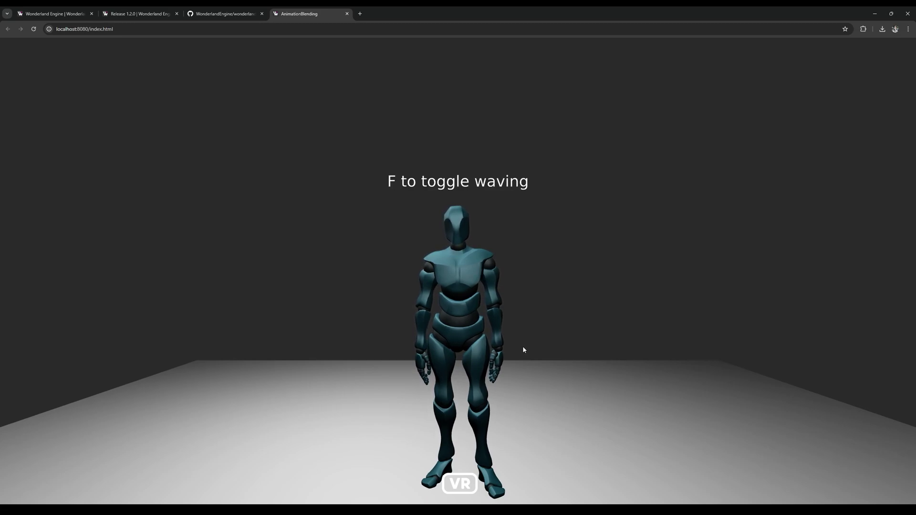
key(alt+Tab)
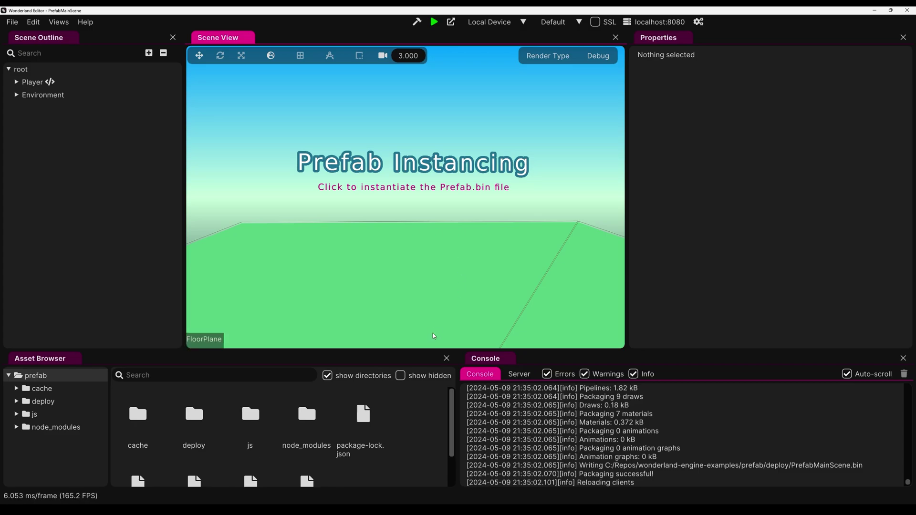
- Select the Prefab's sphere mesh, view its random-mesh settings, and switch to PrefabMainScene
scroll(414, 422, down, 2)
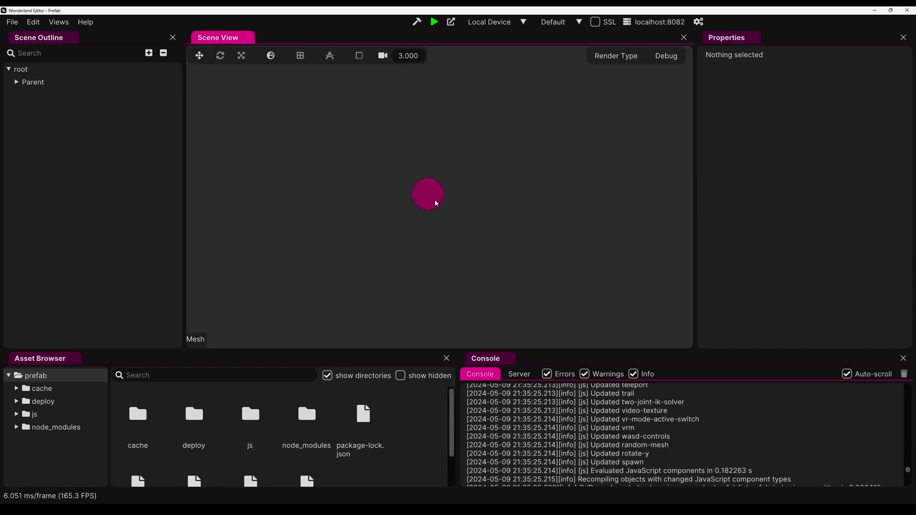
click(431, 200)
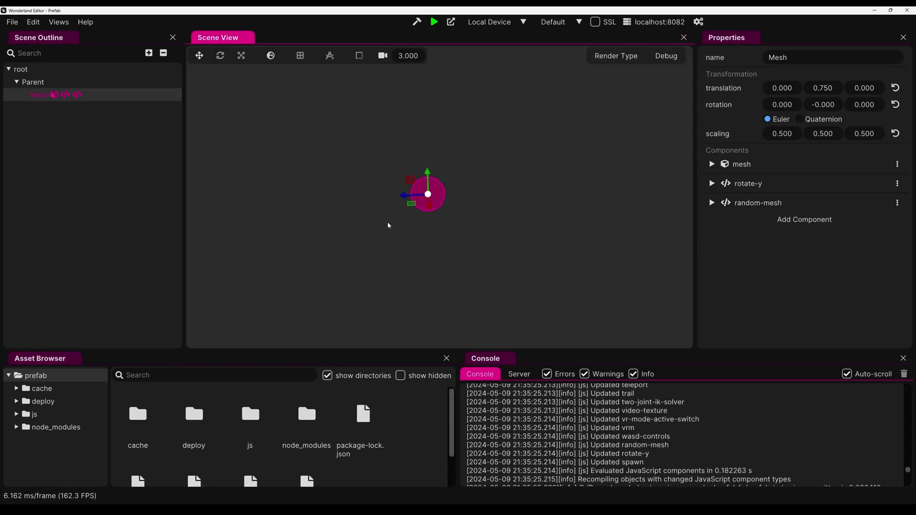
click(735, 206)
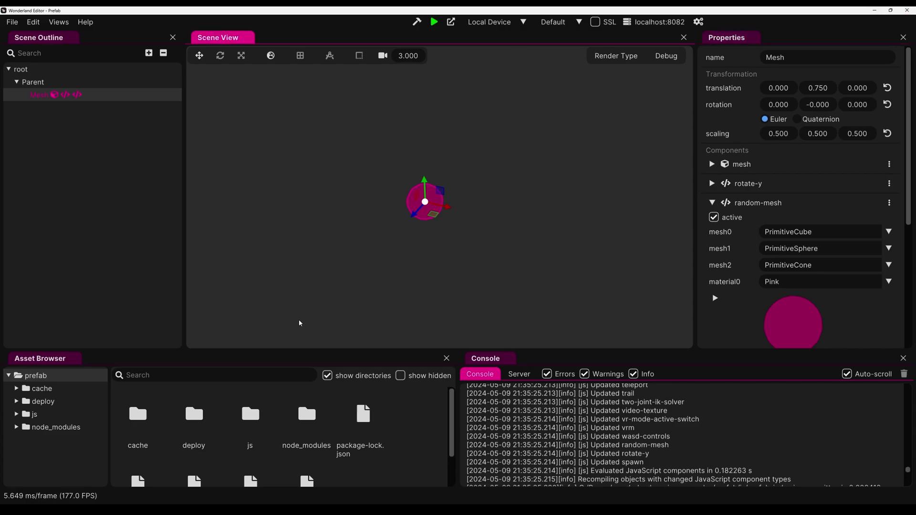
click(875, 10)
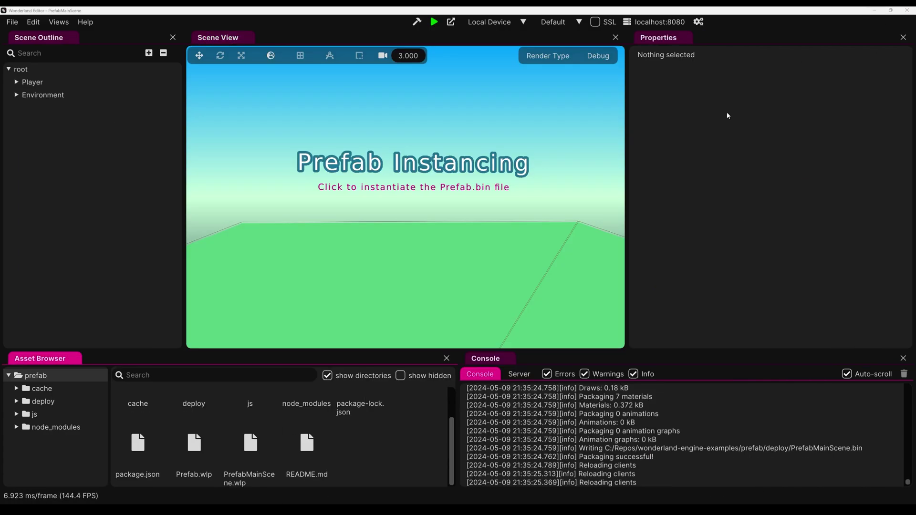
- Run PrefabMainScene in Chrome and spawn nine prefab objects across the ground
click(434, 22)
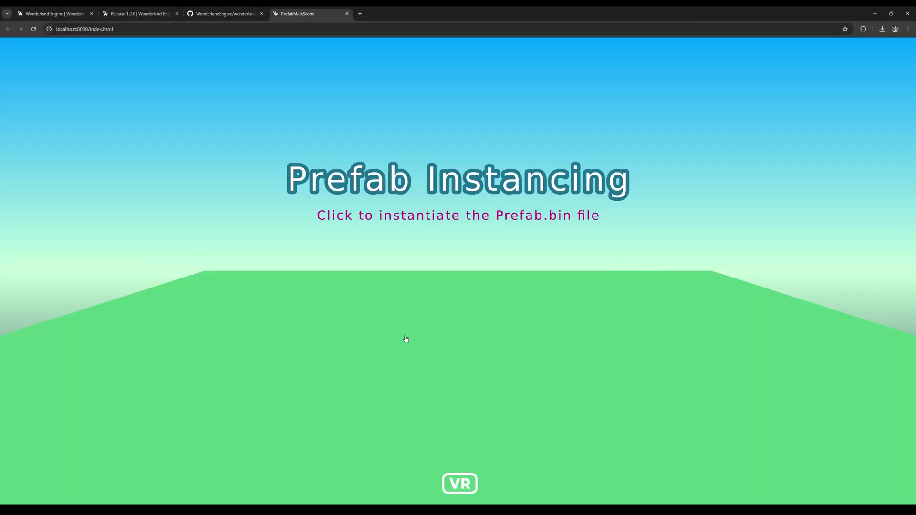
click(322, 341)
click(480, 341)
click(660, 292)
click(661, 387)
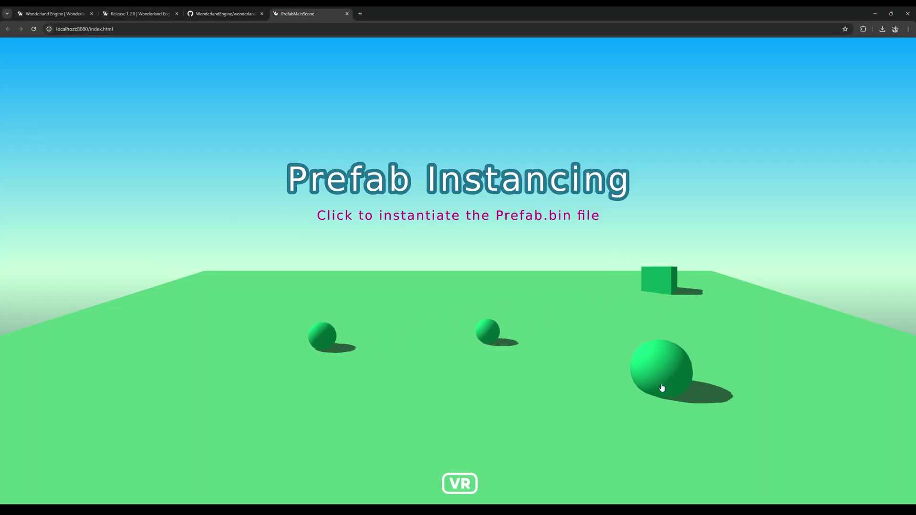
click(472, 423)
click(400, 302)
click(231, 405)
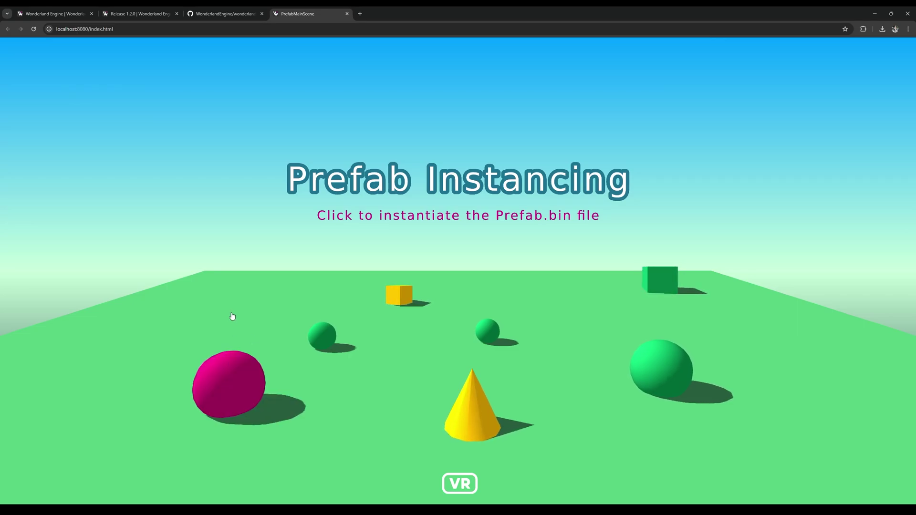
click(233, 316)
click(253, 290)
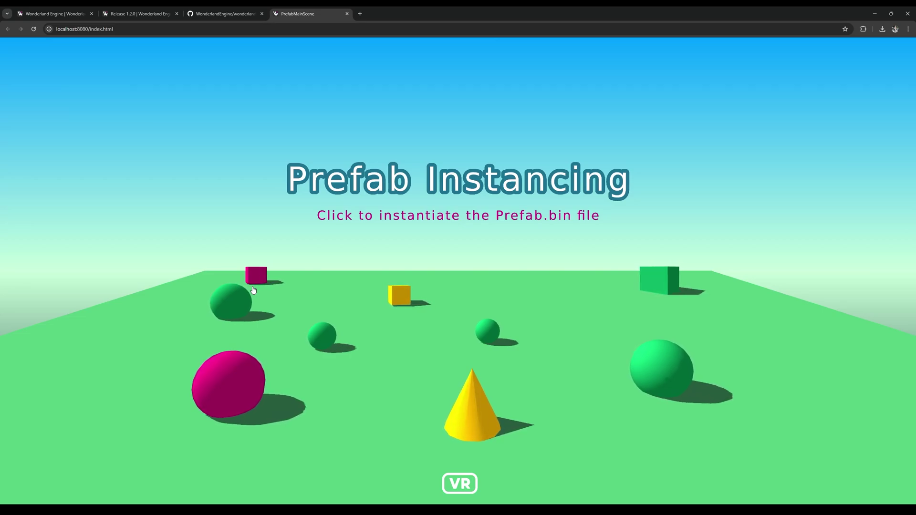
- Spawn nine more cubes, spheres and cones around the ground, then return to the editor
click(759, 367)
click(759, 367)
click(646, 491)
click(431, 454)
click(262, 470)
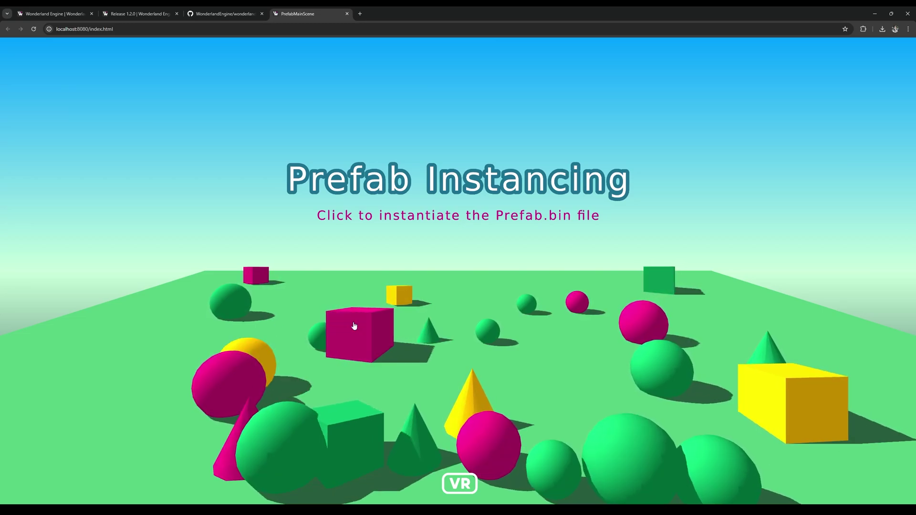
click(354, 326)
click(556, 321)
click(417, 289)
click(92, 399)
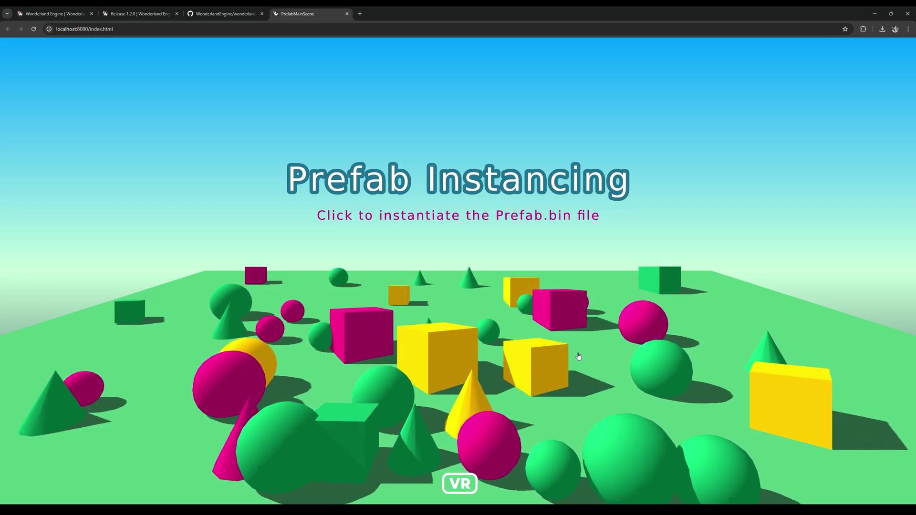
key(alt+Tab)
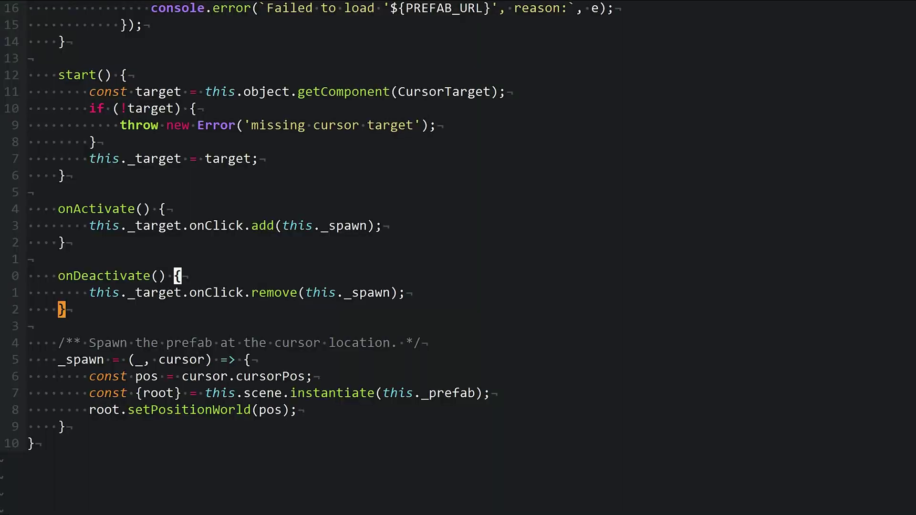
- Open the Spawn component's source and mark the loadPrefab promise chain with its then and catch
click(401, 292)
key(g)
key(g)
key(j)
key(4)
key(j)
key(6)
key(j)
key(j)
key($)
key(4)
key(j)
key(shift+v)
key(j)
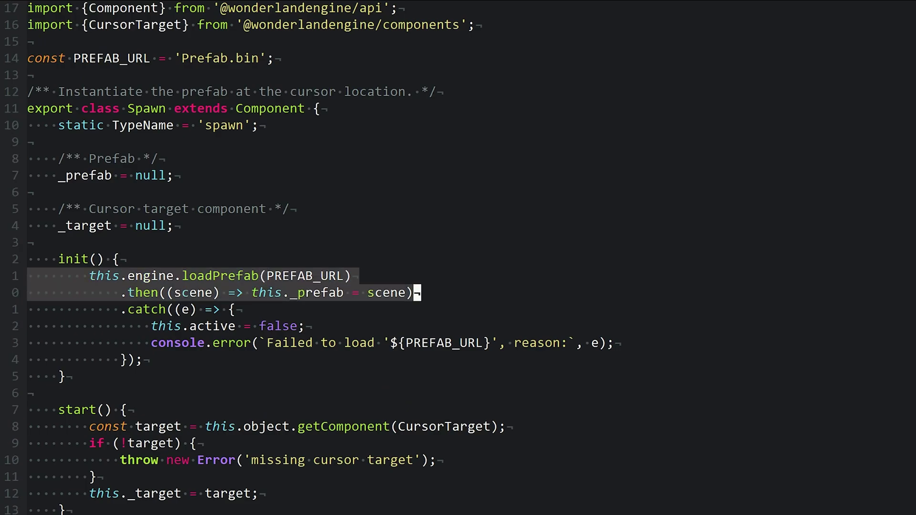
- Move up to the PREFAB_URL constant and point out the Prefab.bin file name
key(j)
key(j)
key(j)
key(j)
key(Escape)
key(k)
key(k)
key(k)
key(k)
key(k)
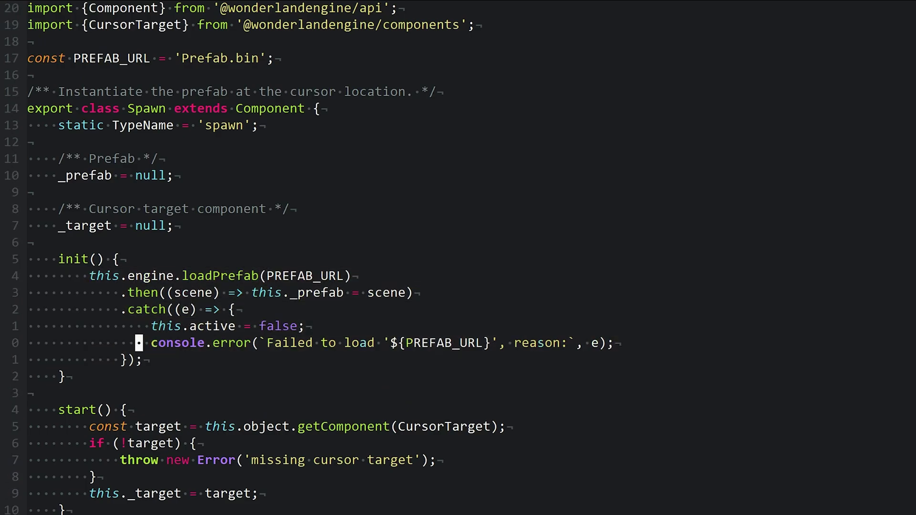
key(w)
key(k)
key(6)
key(k)
key($)
key(7)
key(k)
key(j)
key(f)
key(apostrophe)
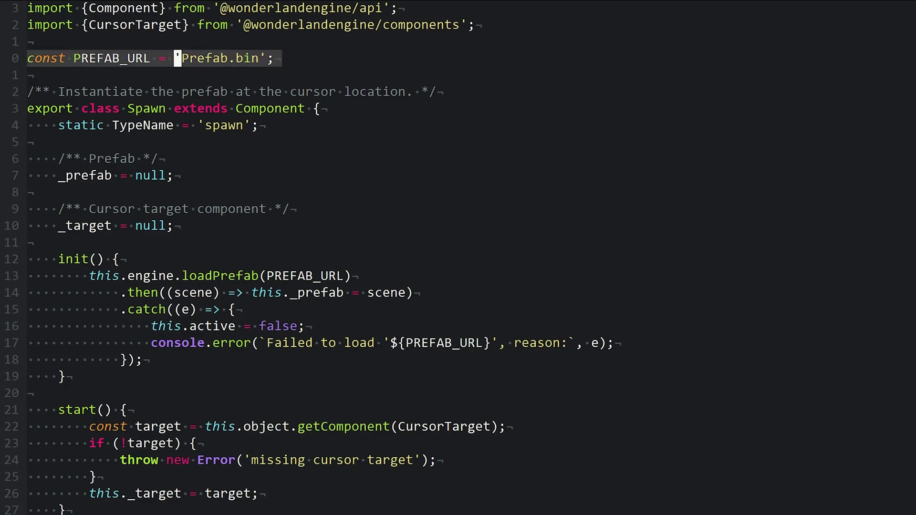
- Use * on _prefab to find its instantiate call, then review setPositionWorld and the cursorPos lookup
key(j)
key(3)
key(j)
key(7)
key(j)
key(4)
key(j)
key(k)
key(w)
key(w)
key(w)
key(w)
key(w)
key(w)
key(b)
key(asterisk)
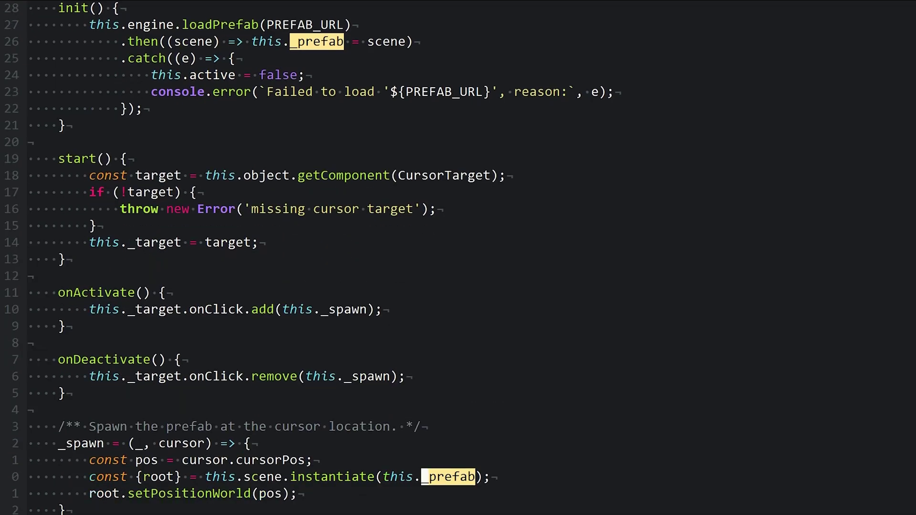
key(j)
key(N)
key(e)
key(l)
key(b)
key(b)
key(j)
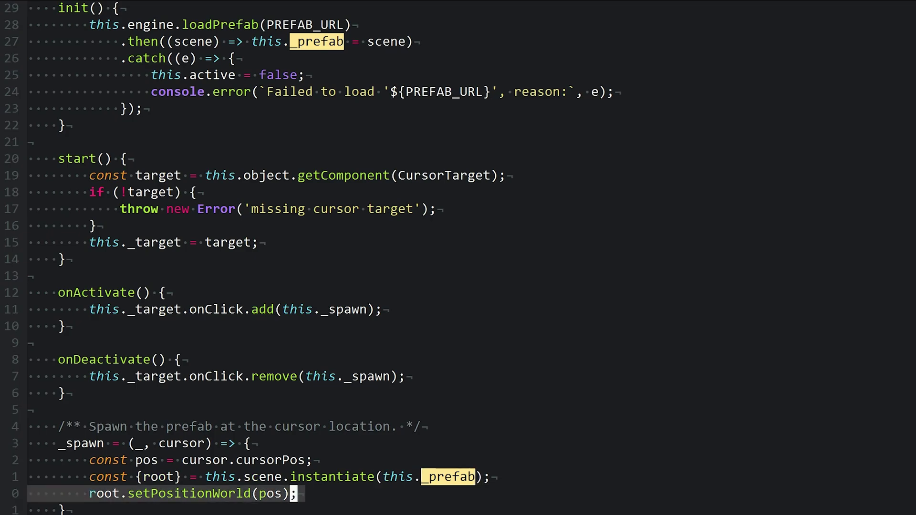
click(231, 459)
- Search the Sketchfab plugin for 'Tree' and import the 'This tree is growing' model
click(162, 443)
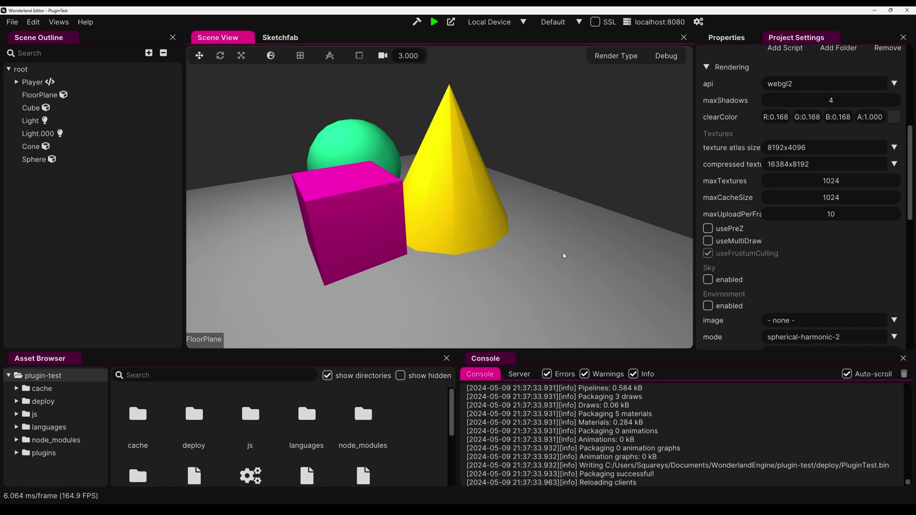
click(280, 37)
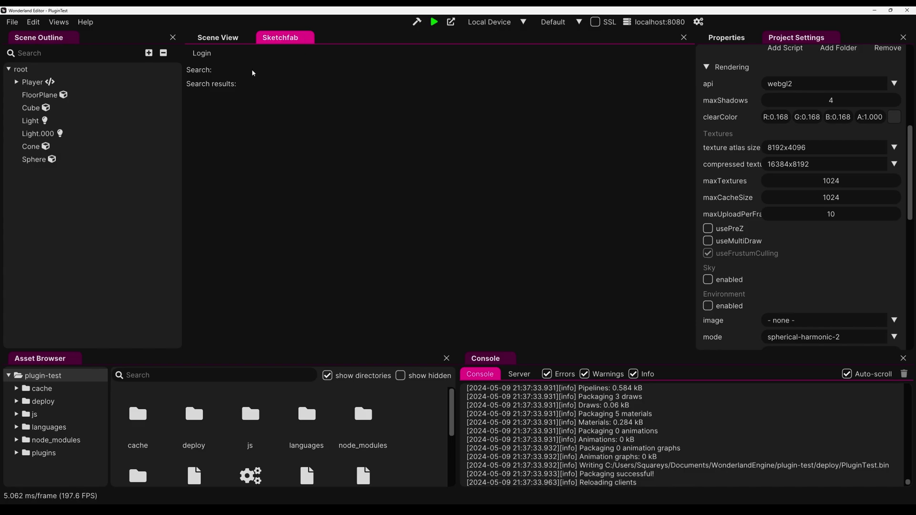
text(Tree)
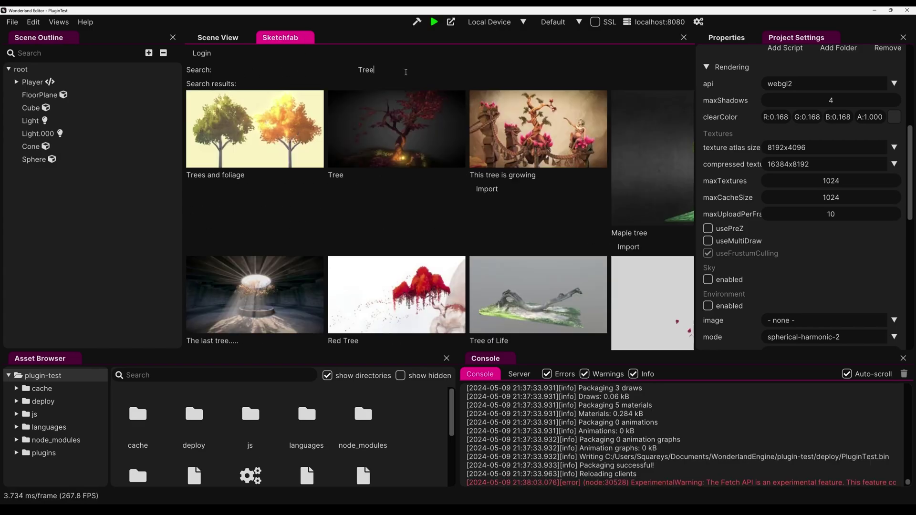
click(490, 192)
- Navigate the Asset Browser into the js folder's plugins folder
click(735, 457)
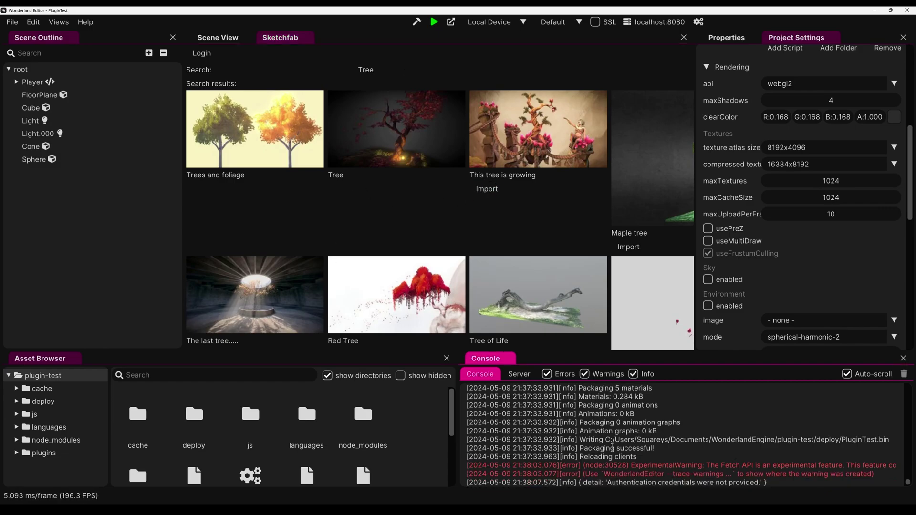
click(429, 358)
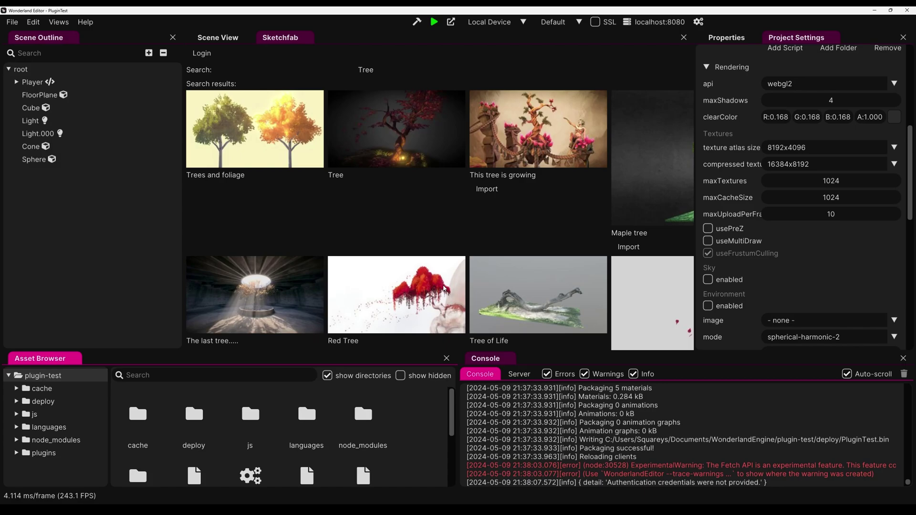
double_click(250, 413)
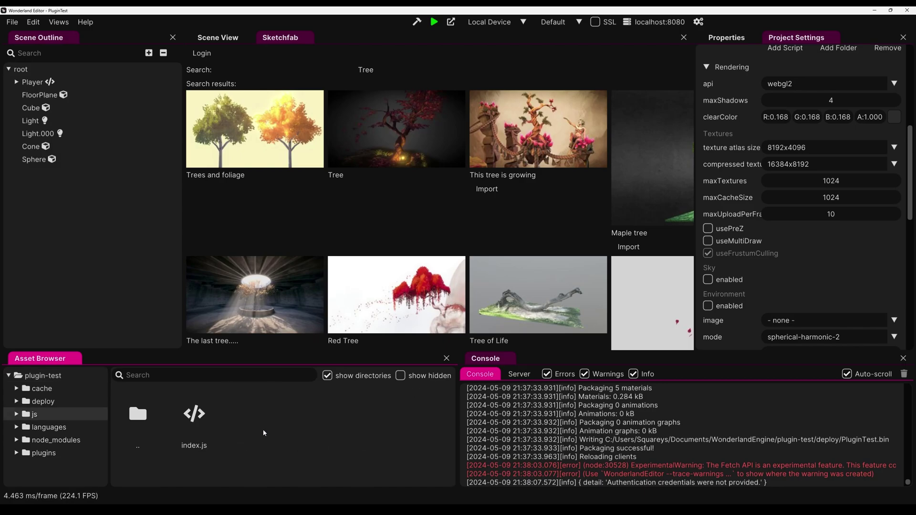
click(43, 453)
double_click(31, 457)
click(31, 455)
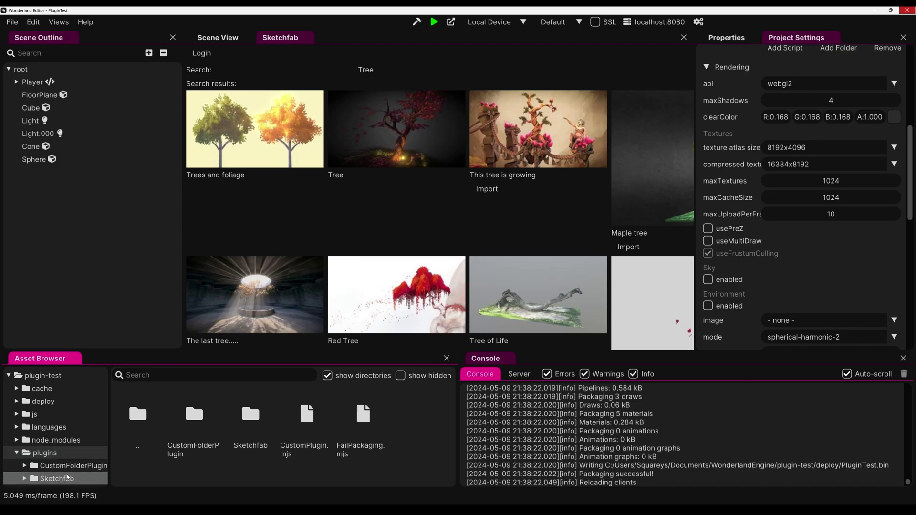
- Create a new editor plugin named ShowOffPlugin
right_click(437, 418)
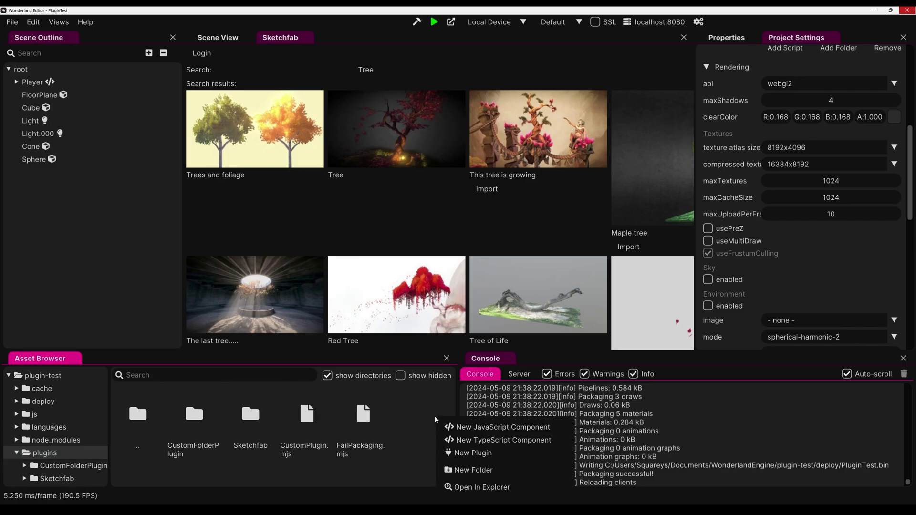
click(470, 452)
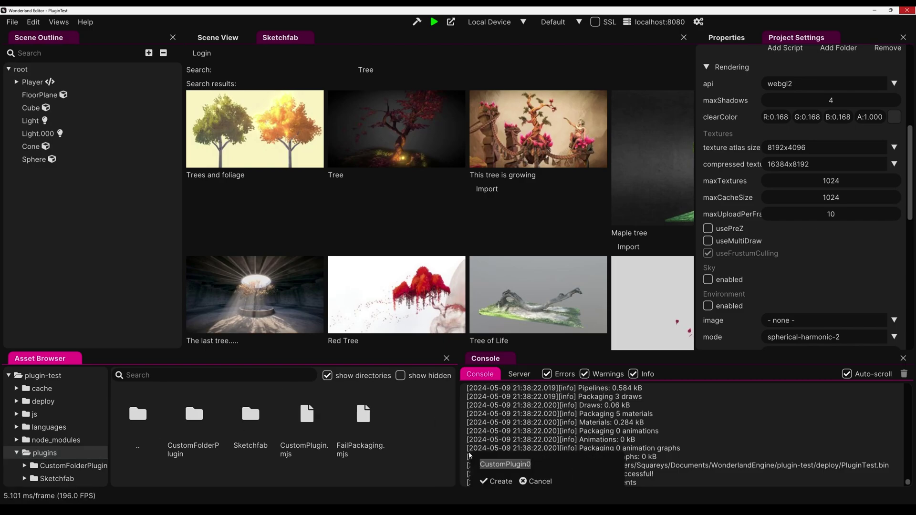
text(ShowOffP)
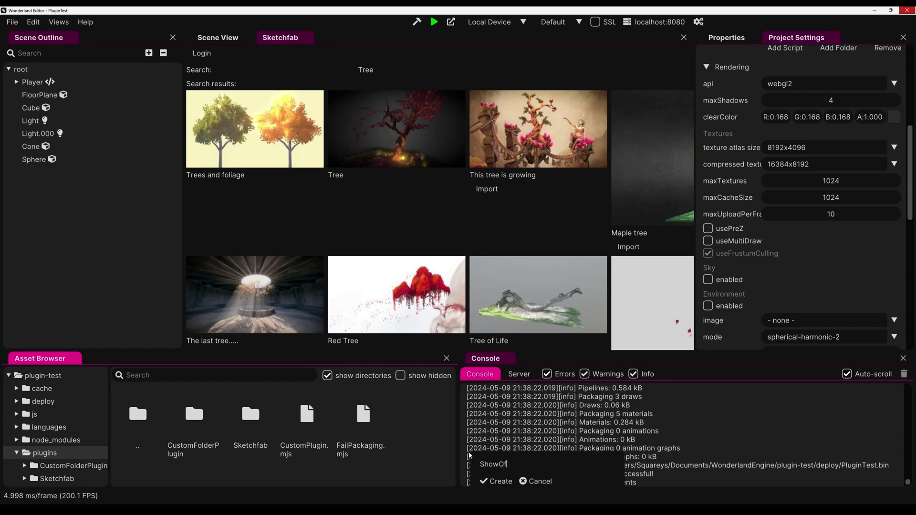
text(lugin)
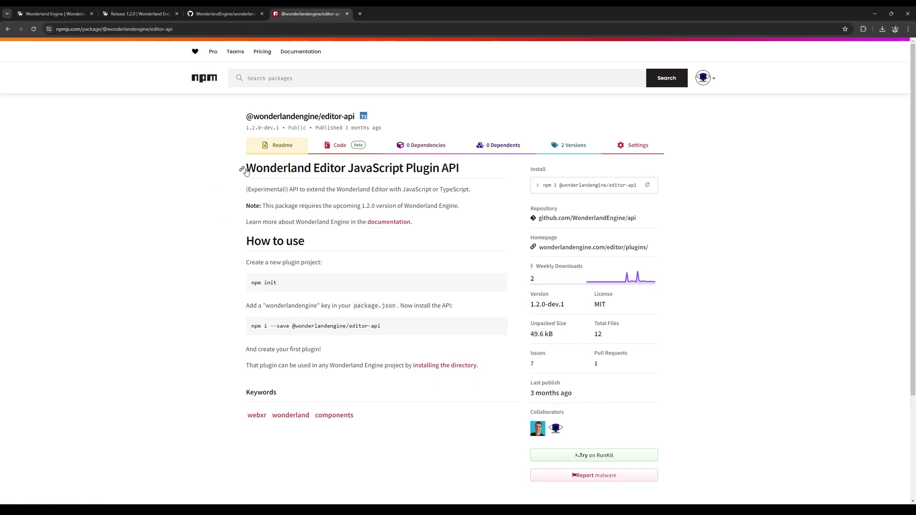
drag(460, 169, 246, 168)
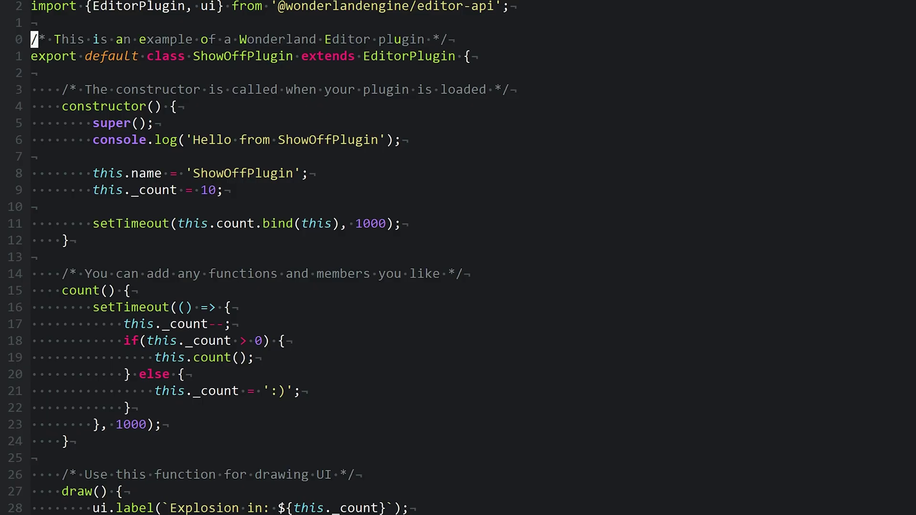
key(j)
key(shift+v)
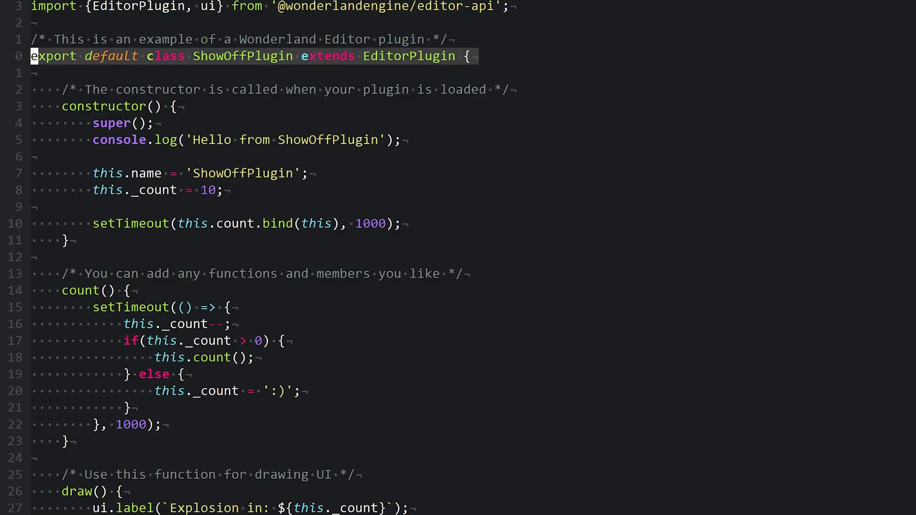
key(Escape)
text(28jkk)
key(shift+v)
key(j)
key(j)
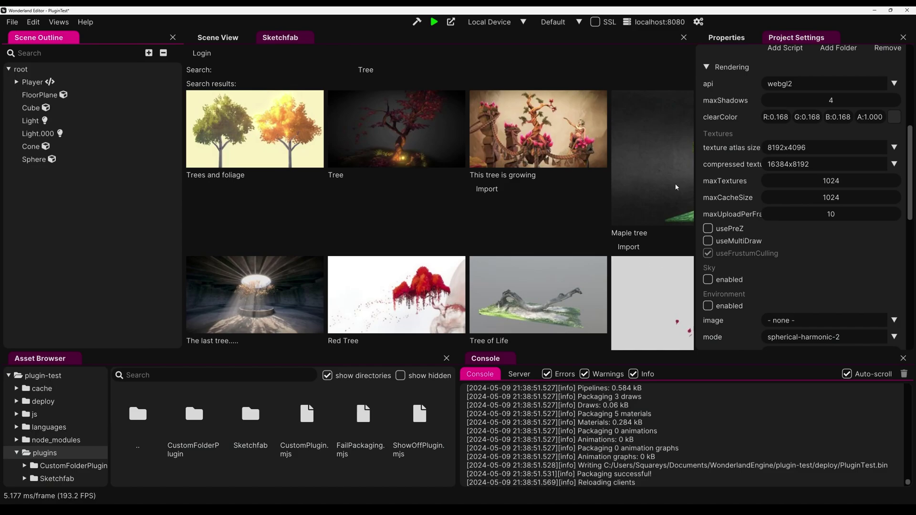
- Scroll through the Project Settings panel of the DeadSecretCircle_Scene2 apartment project
click(762, 118)
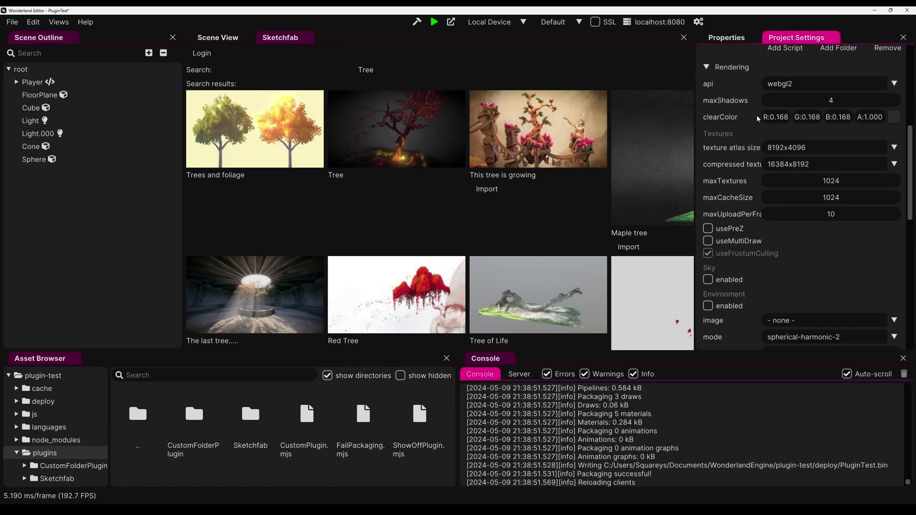
scroll(773, 157, down, 8)
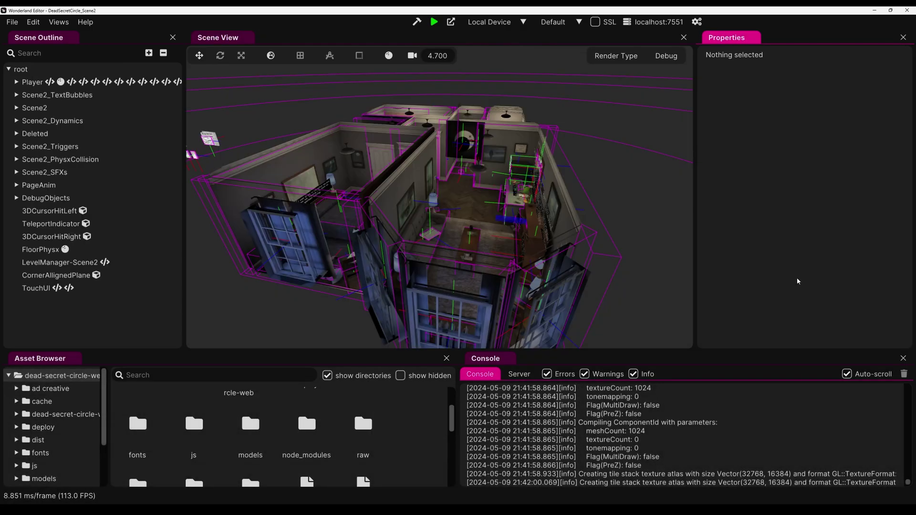
- Show the Overdraw heatmap and Lights debug visualizations in the scene view, then turn them off
click(254, 58)
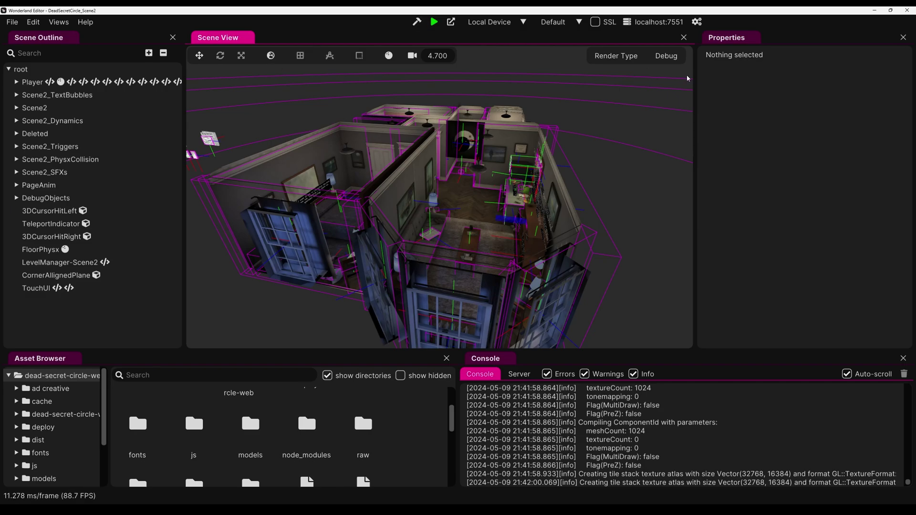
click(665, 56)
click(673, 125)
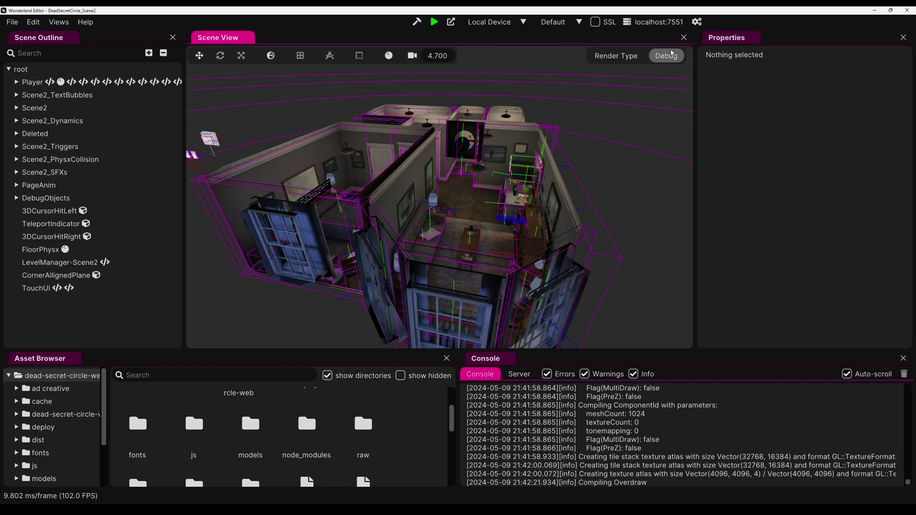
click(668, 55)
click(674, 123)
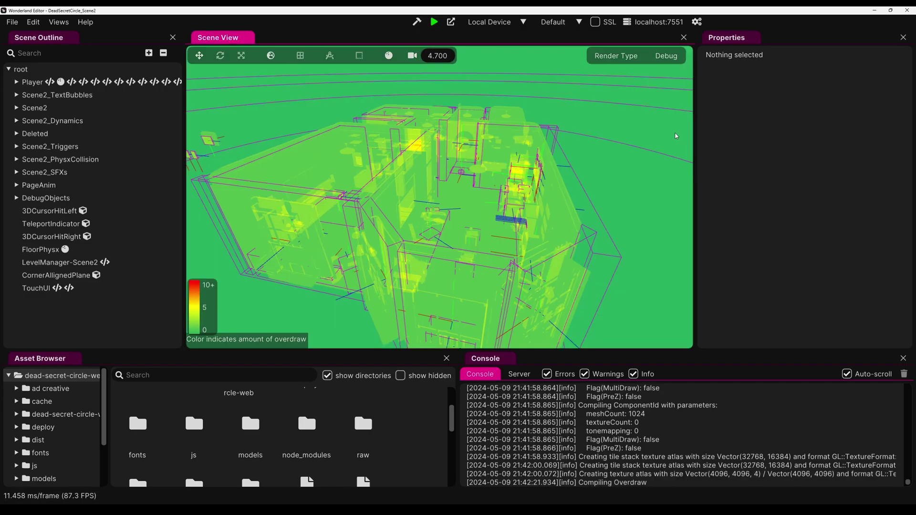
click(666, 56)
click(673, 125)
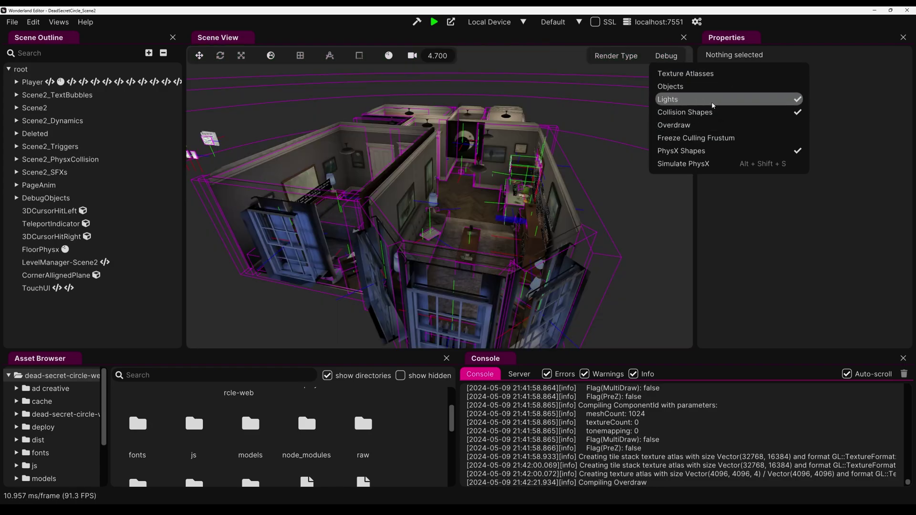
click(713, 105)
click(666, 56)
click(696, 100)
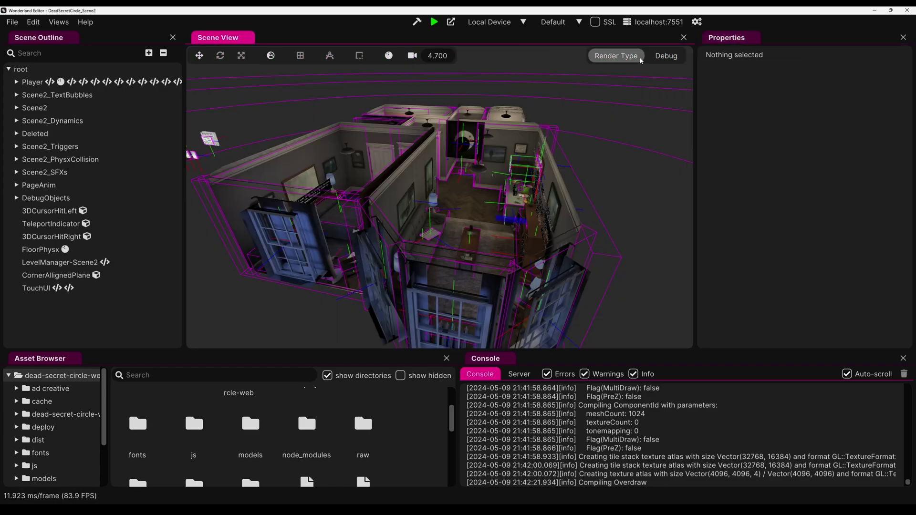
- Switch the viewport render type to Mesh Visualization to inspect the apartment geometry
click(618, 56)
click(635, 99)
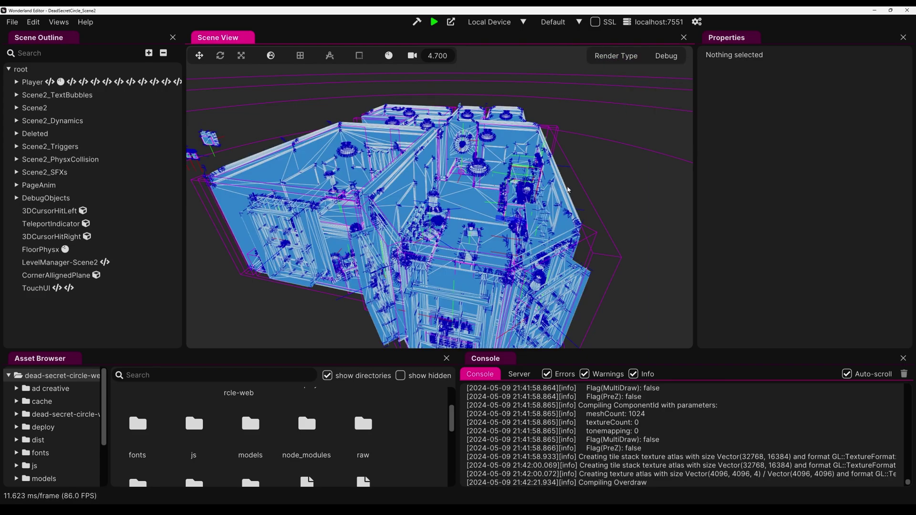
click(616, 56)
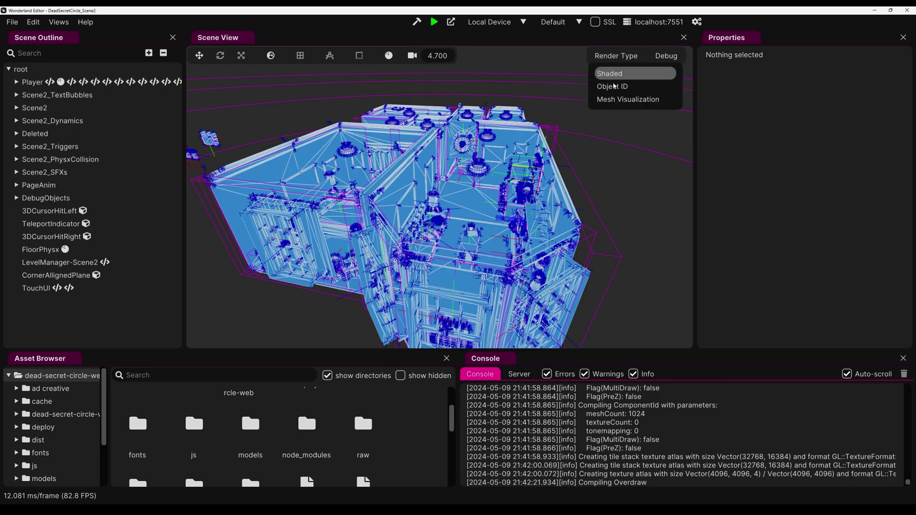
click(620, 99)
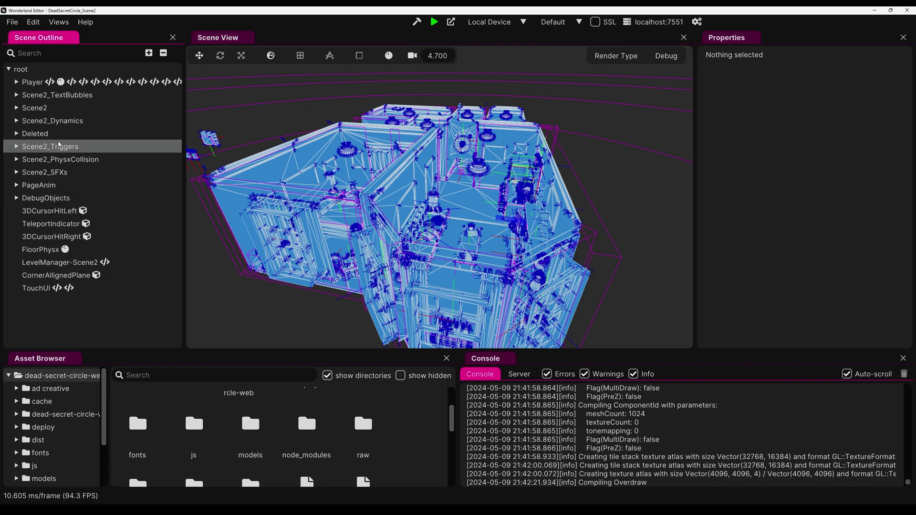
- Expand and collapse the Scene Outline, then fly the camera into the apartment's bedroom
click(149, 53)
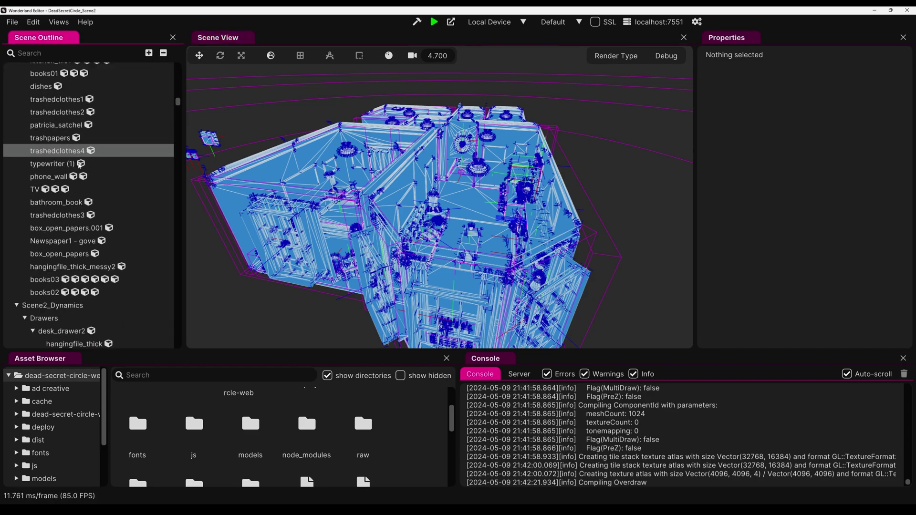
scroll(74, 167, down, 10)
scroll(75, 260, up, 8)
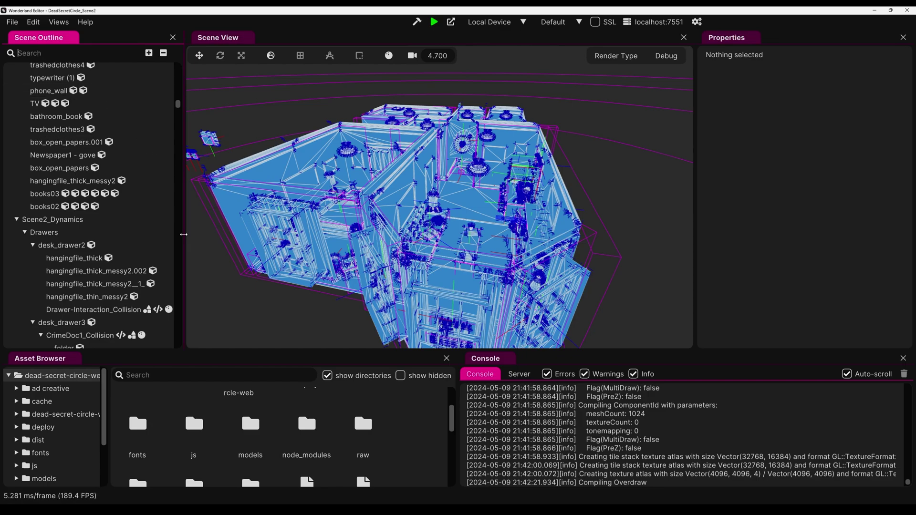
click(163, 53)
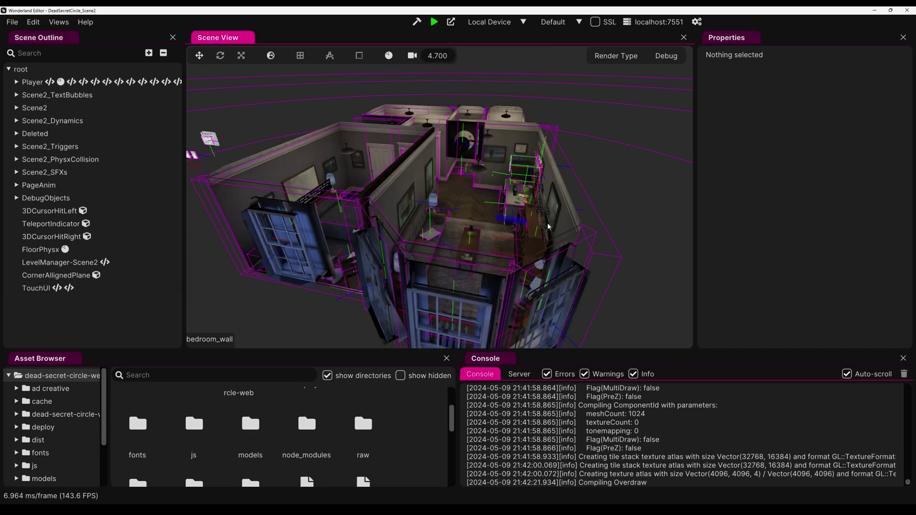
right_drag(334, 238, 542, 234)
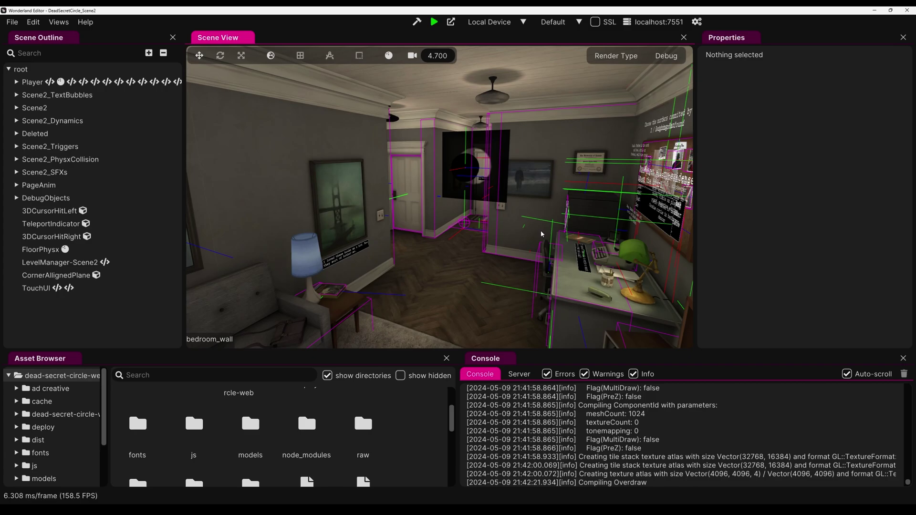
- Bring up the Release 1.2.0 news page and scroll to its Changelog on tone mapping and bloom
click(481, 423)
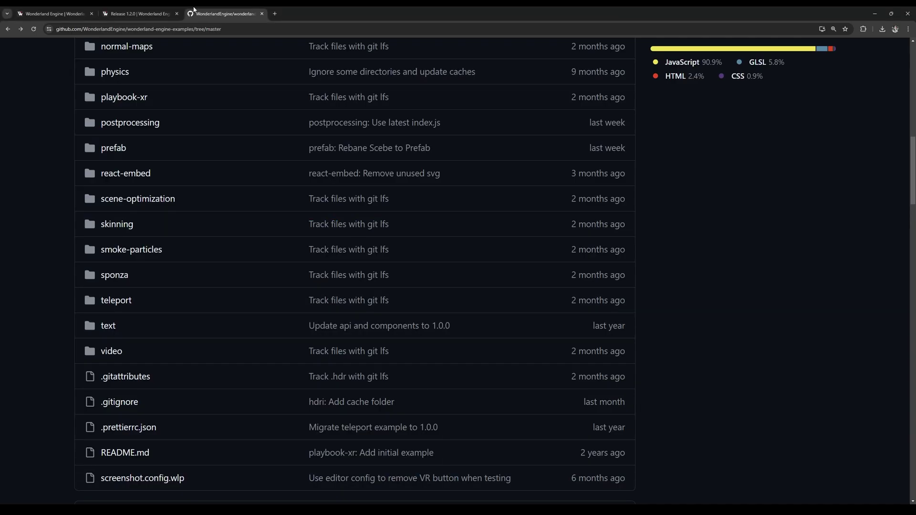
click(138, 13)
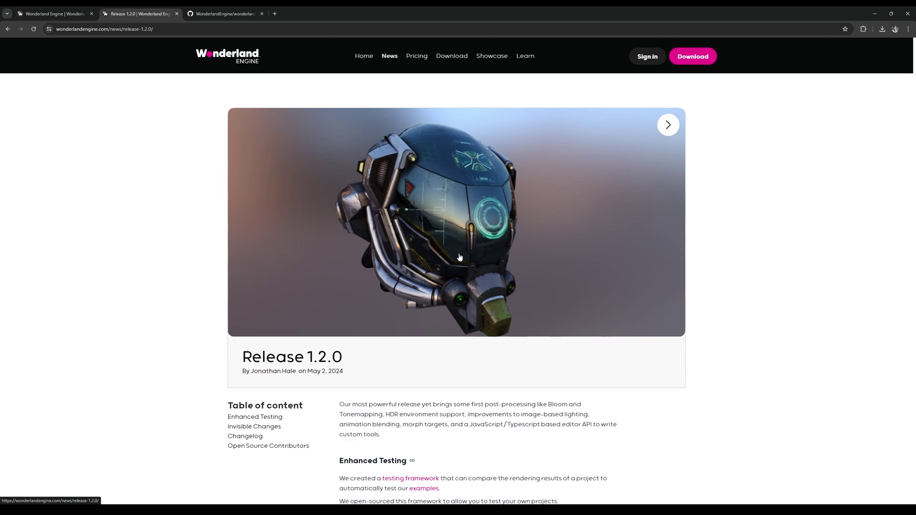
scroll(459, 257, down, 3)
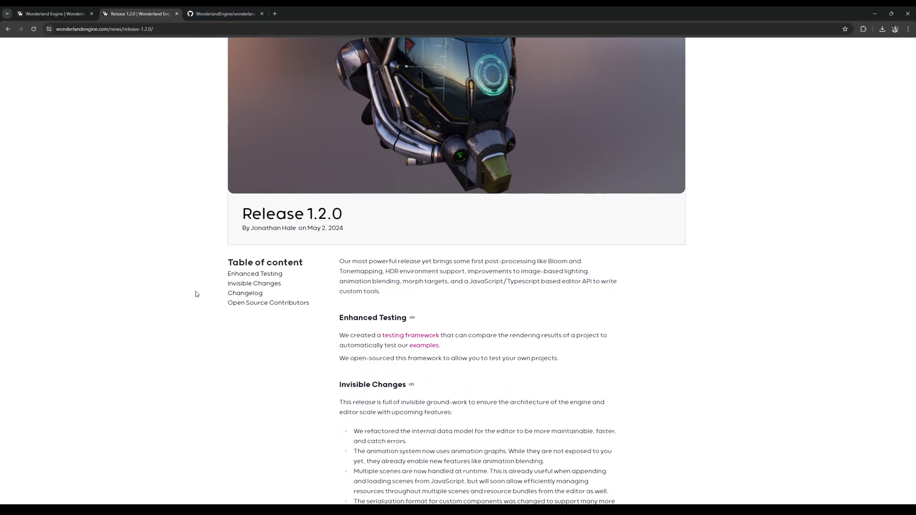
scroll(195, 293, down, 20)
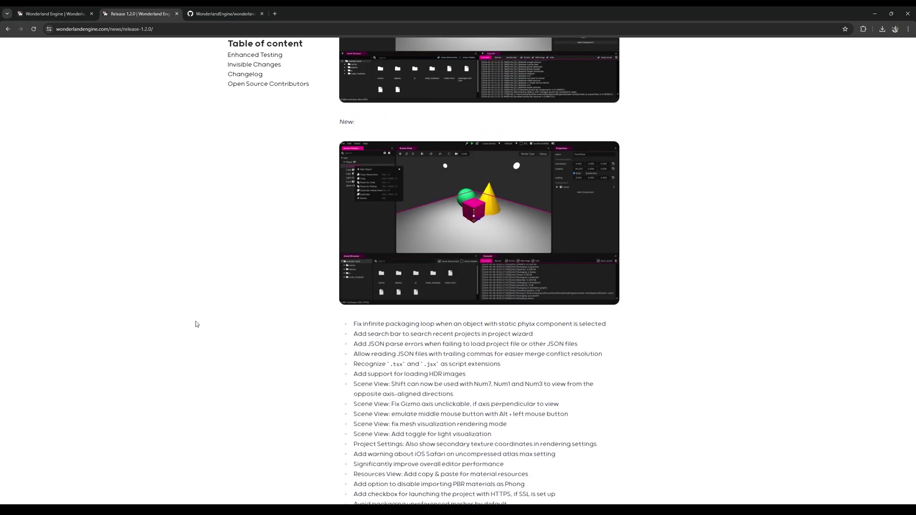
scroll(195, 332, down, 18)
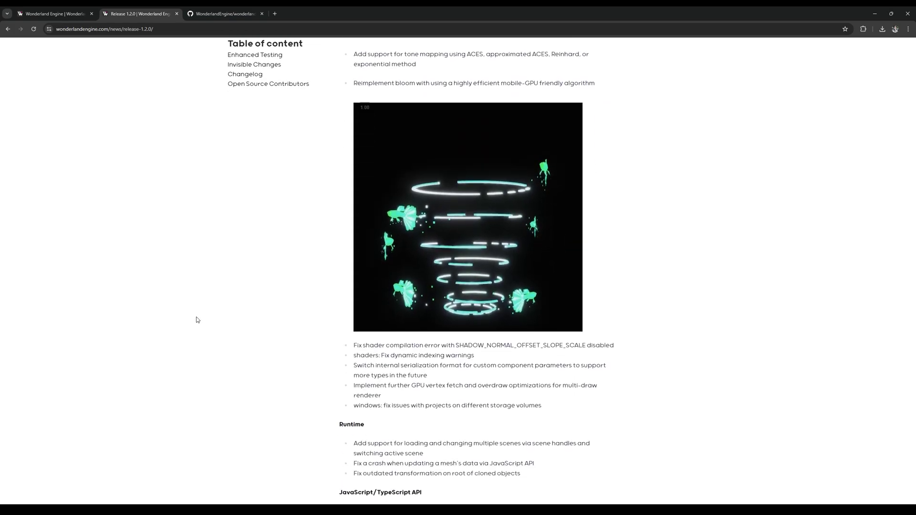